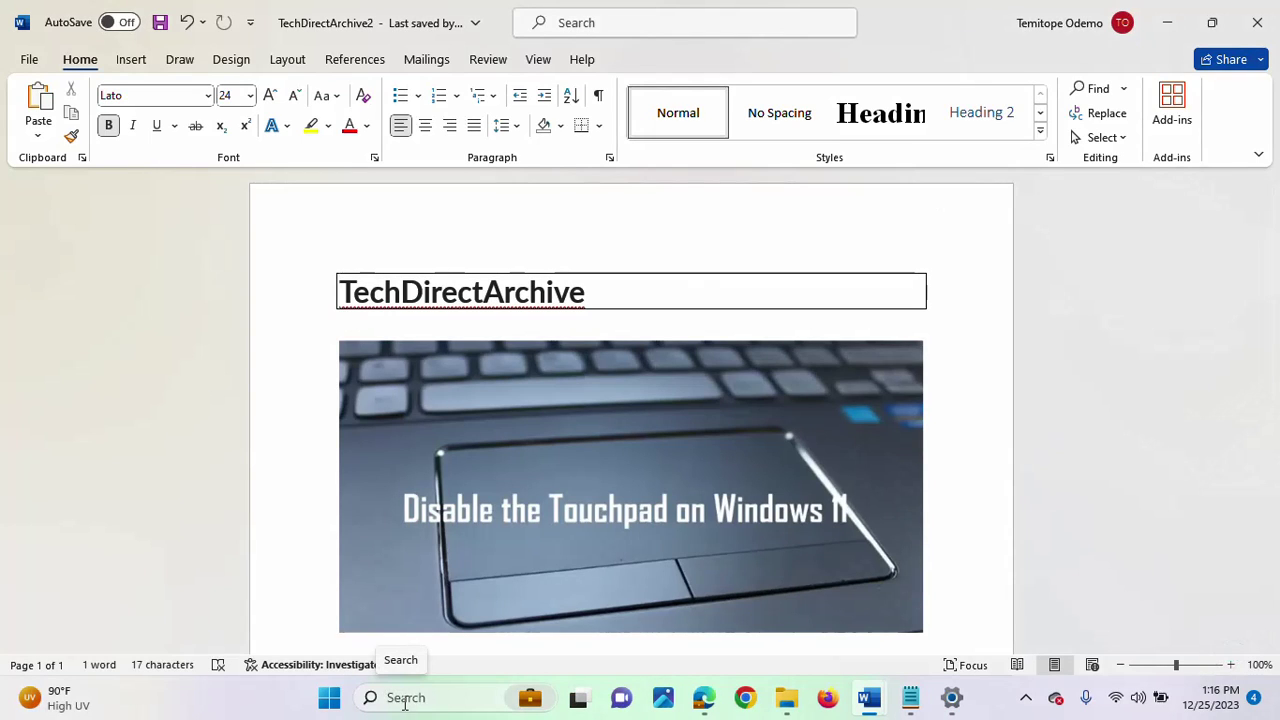
# Search 'touch' and open the Touchpad settings page, where the Touchpad switch is On.
pyautogui.click(405, 698)
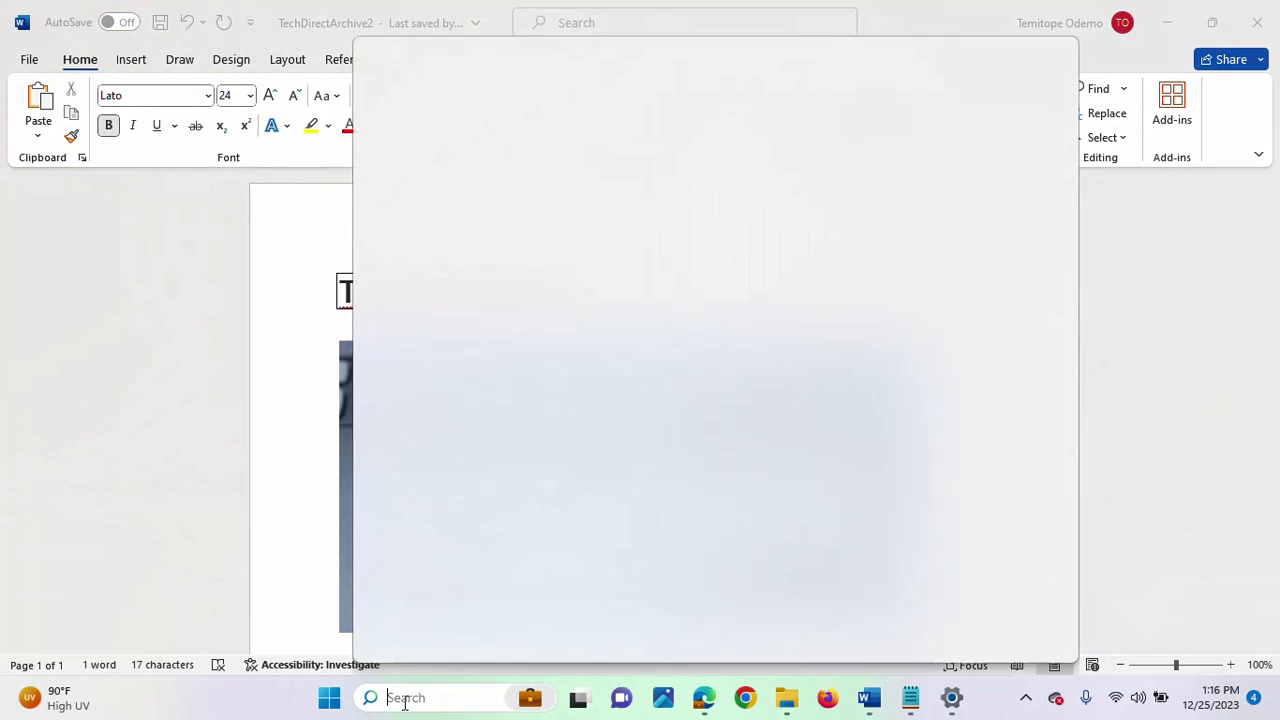
pyautogui.write('touch')
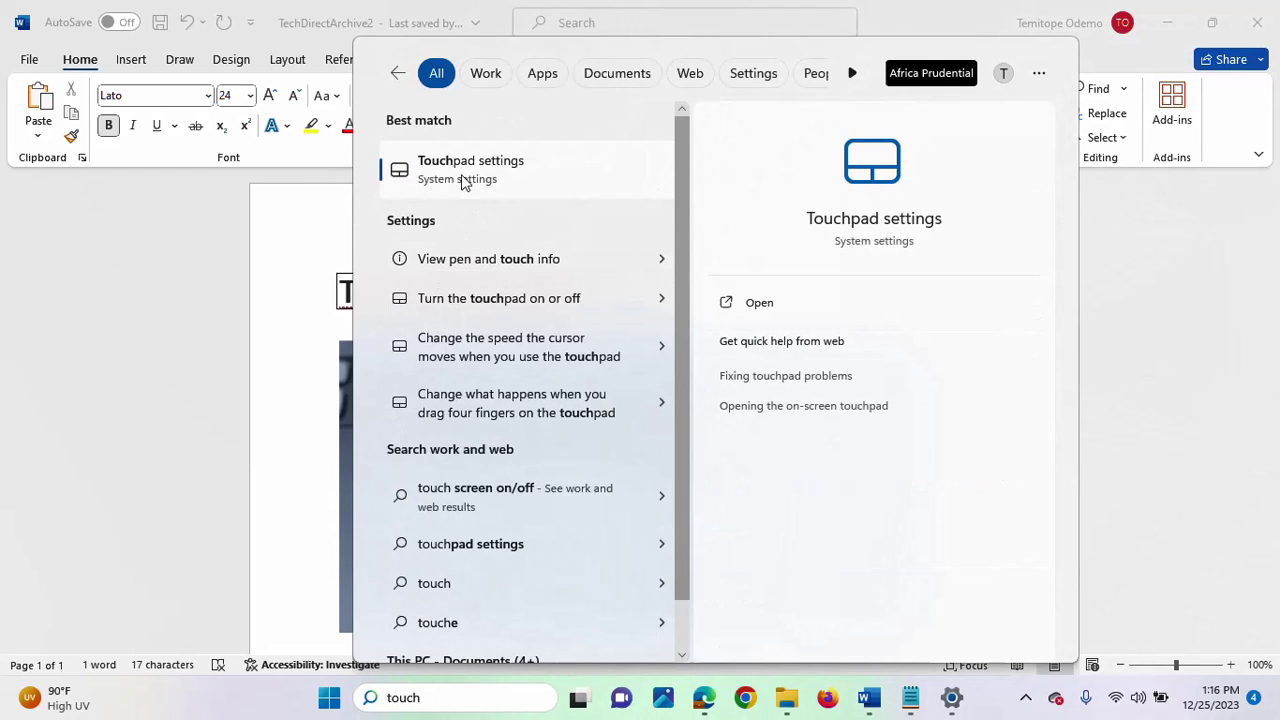
pyautogui.click(468, 172)
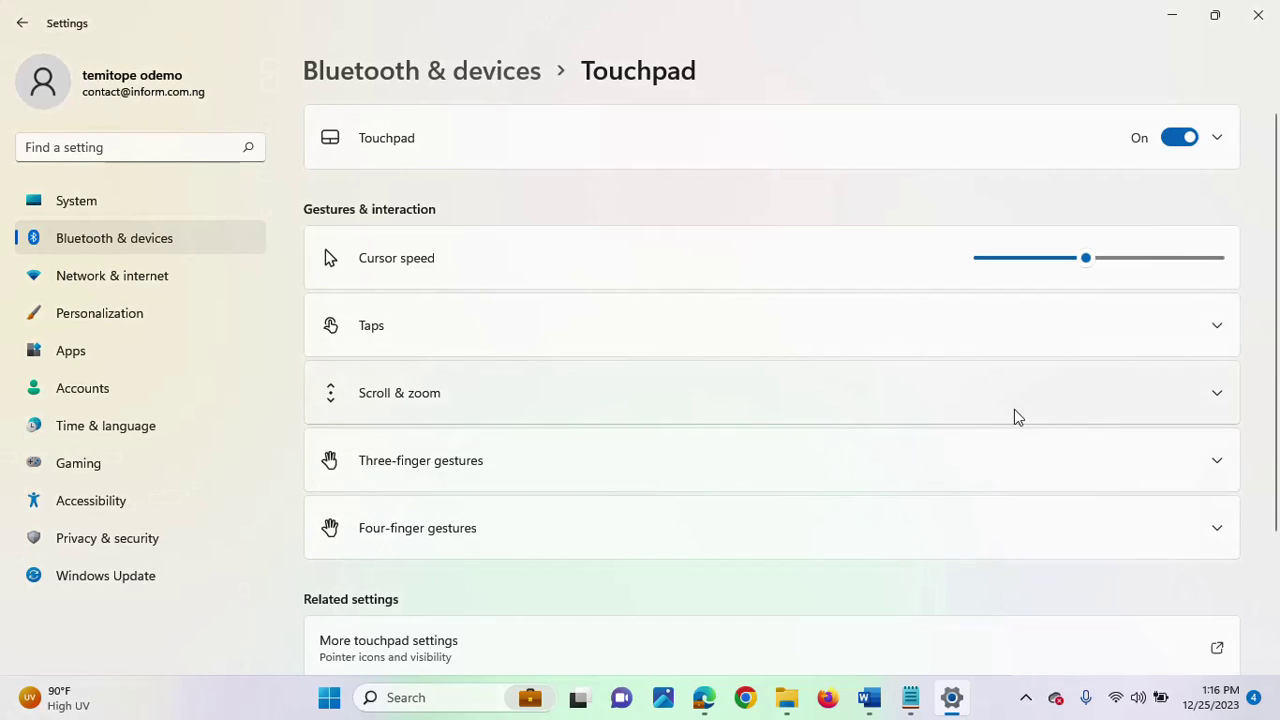
# Stop the screen recording from the hidden notification-area icons.
pyautogui.click(1028, 702)
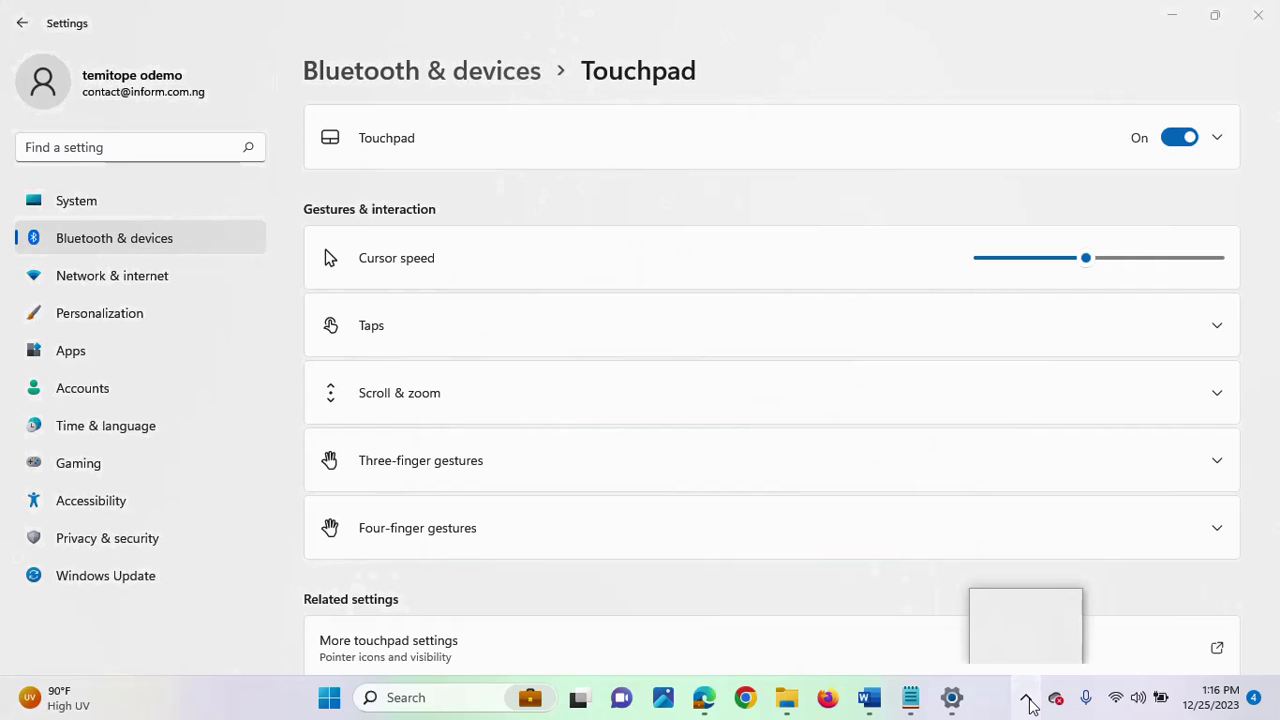
pyautogui.click(1028, 608)
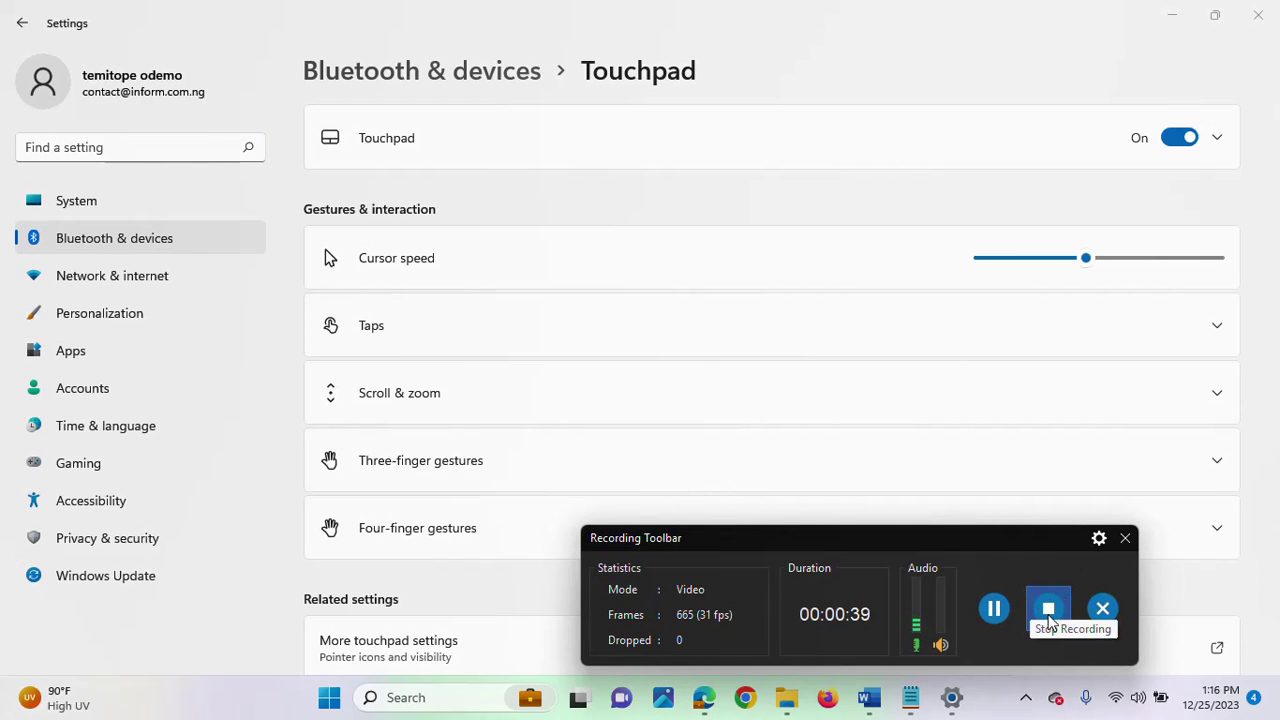
pyautogui.click(1048, 608)
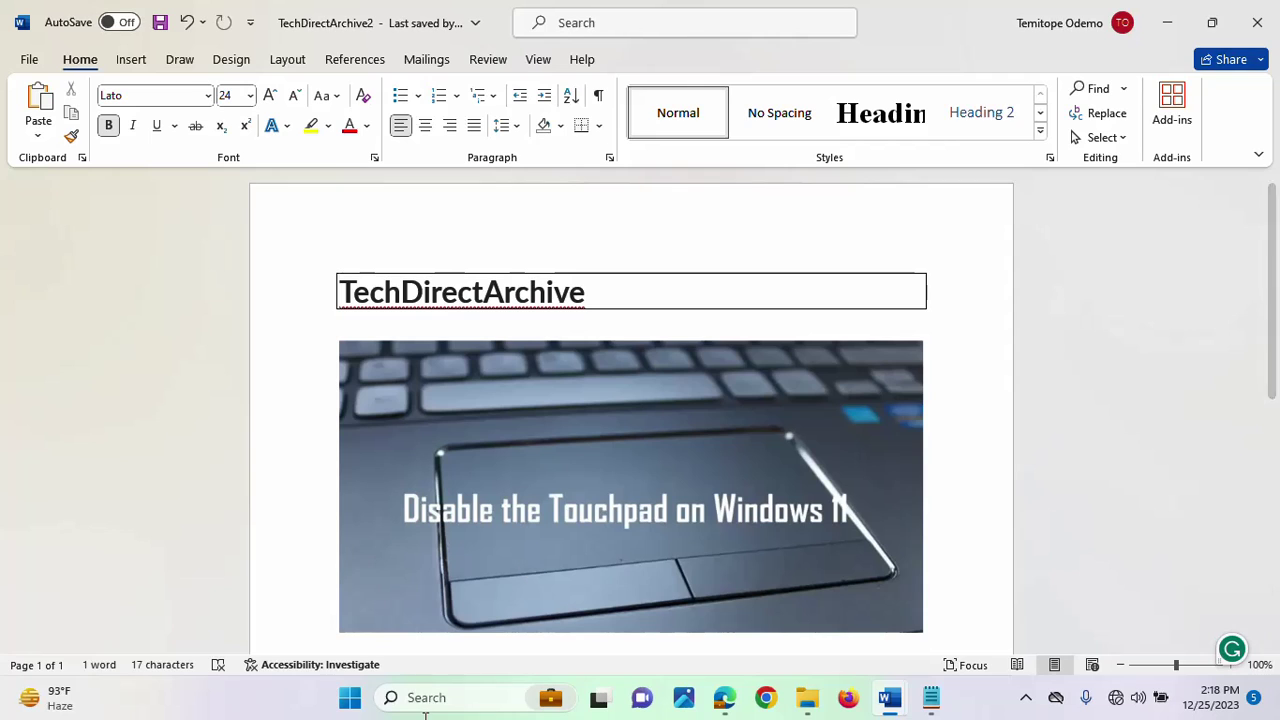
# Search 'control' for Control Panel, go to Hardware and Sound, and open then close Mouse Properties.
pyautogui.click(434, 697)
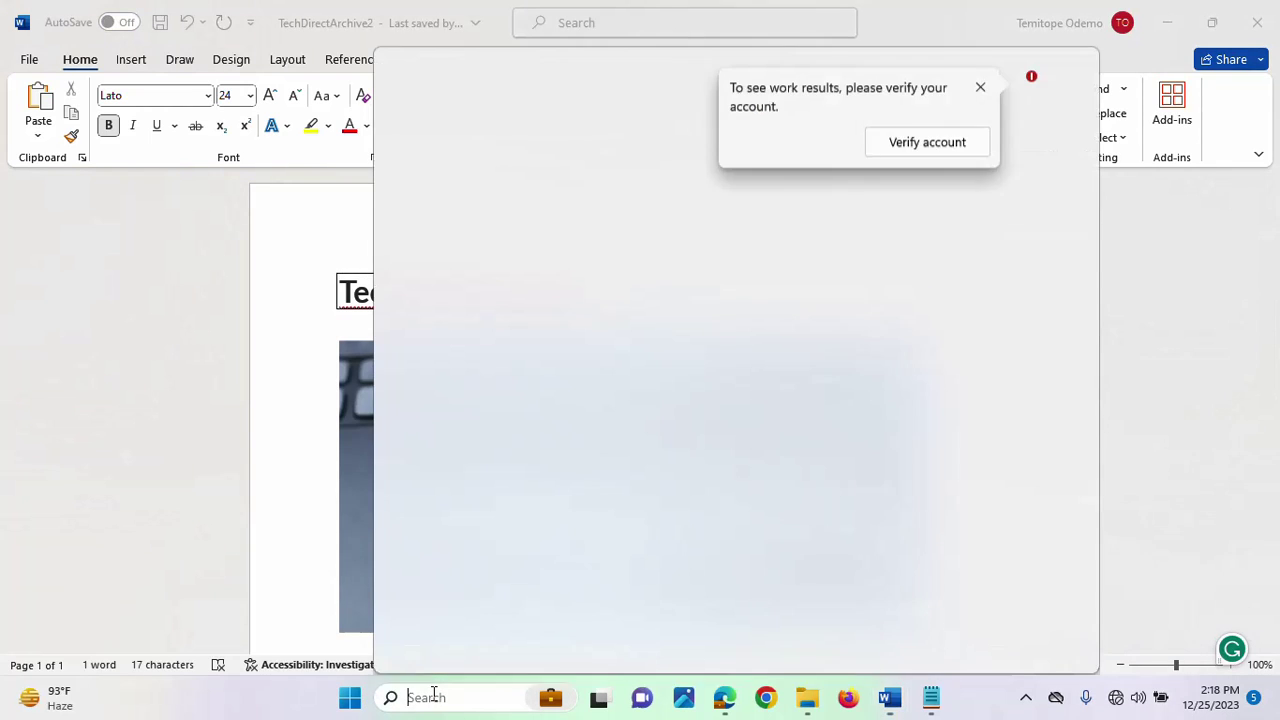
pyautogui.write('control')
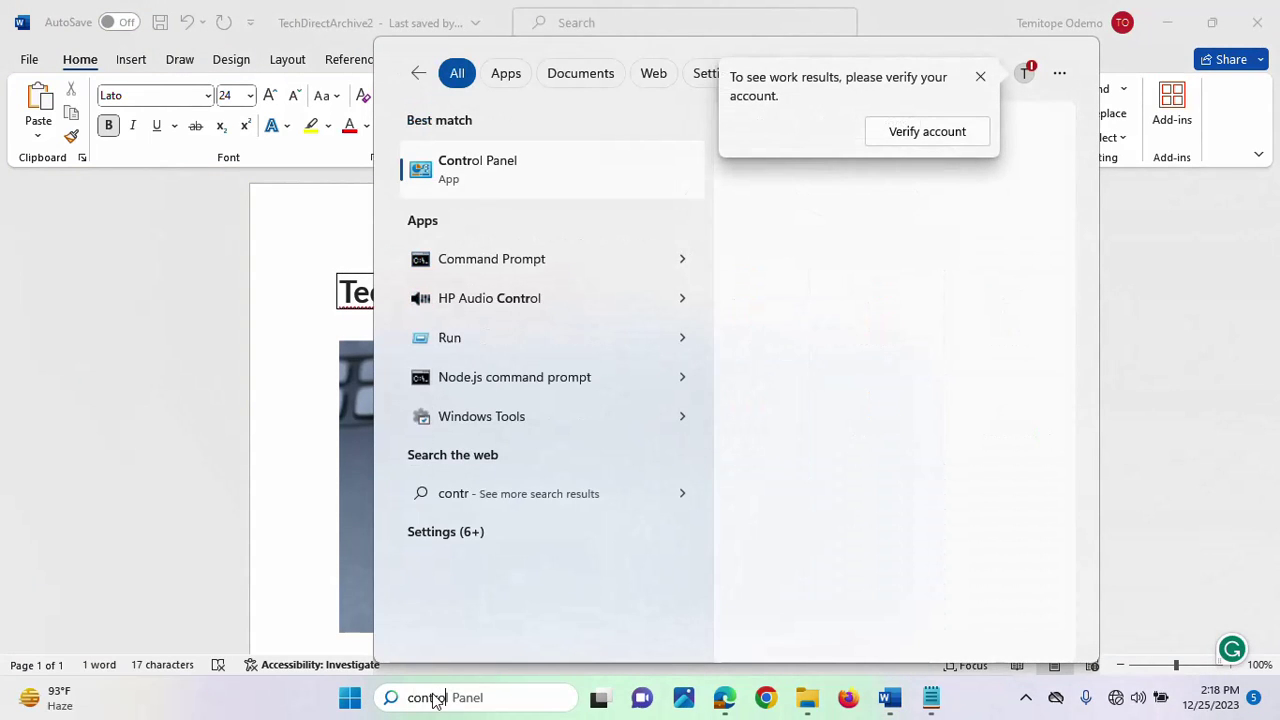
pyautogui.click(512, 184)
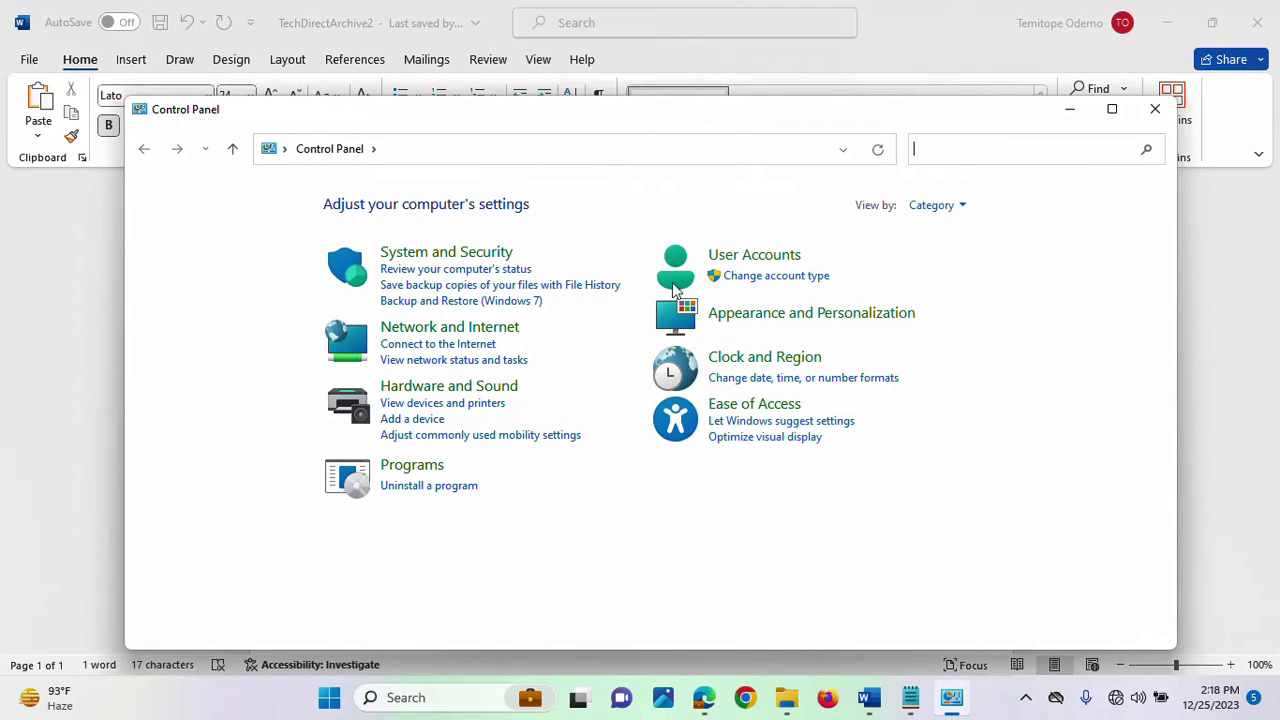
pyautogui.click(422, 389)
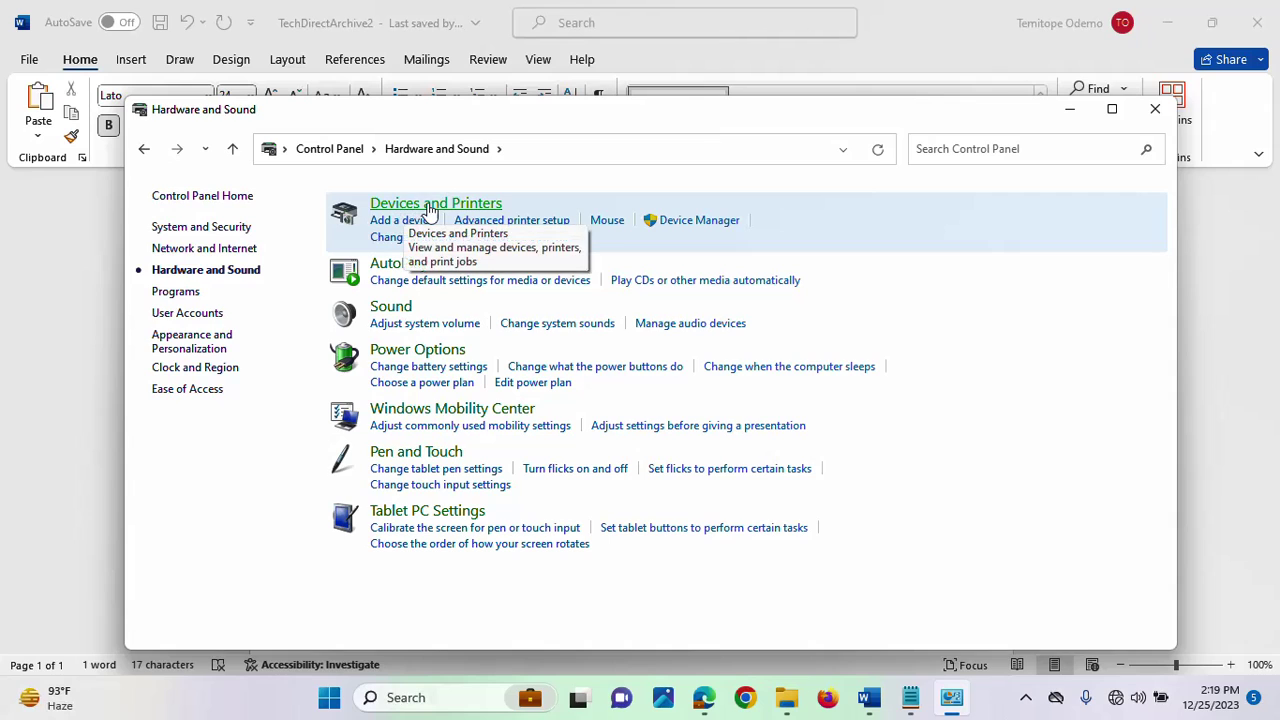
pyautogui.click(607, 222)
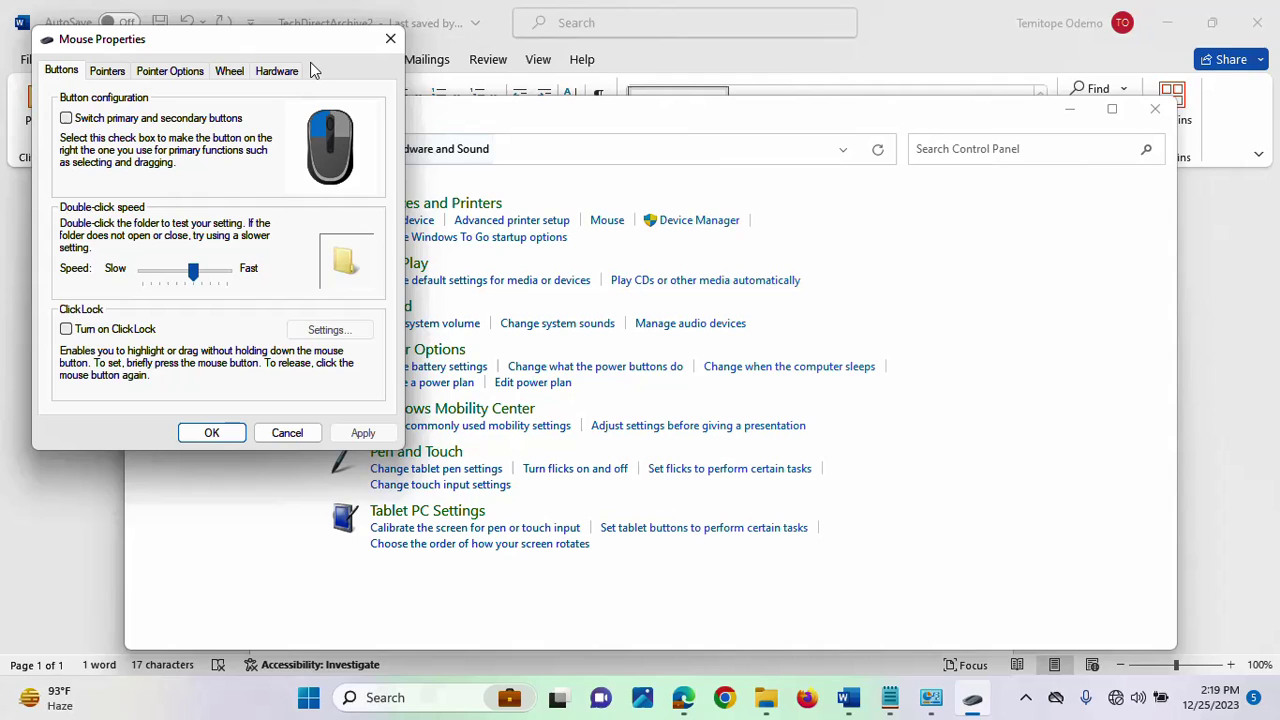
pyautogui.click(390, 39)
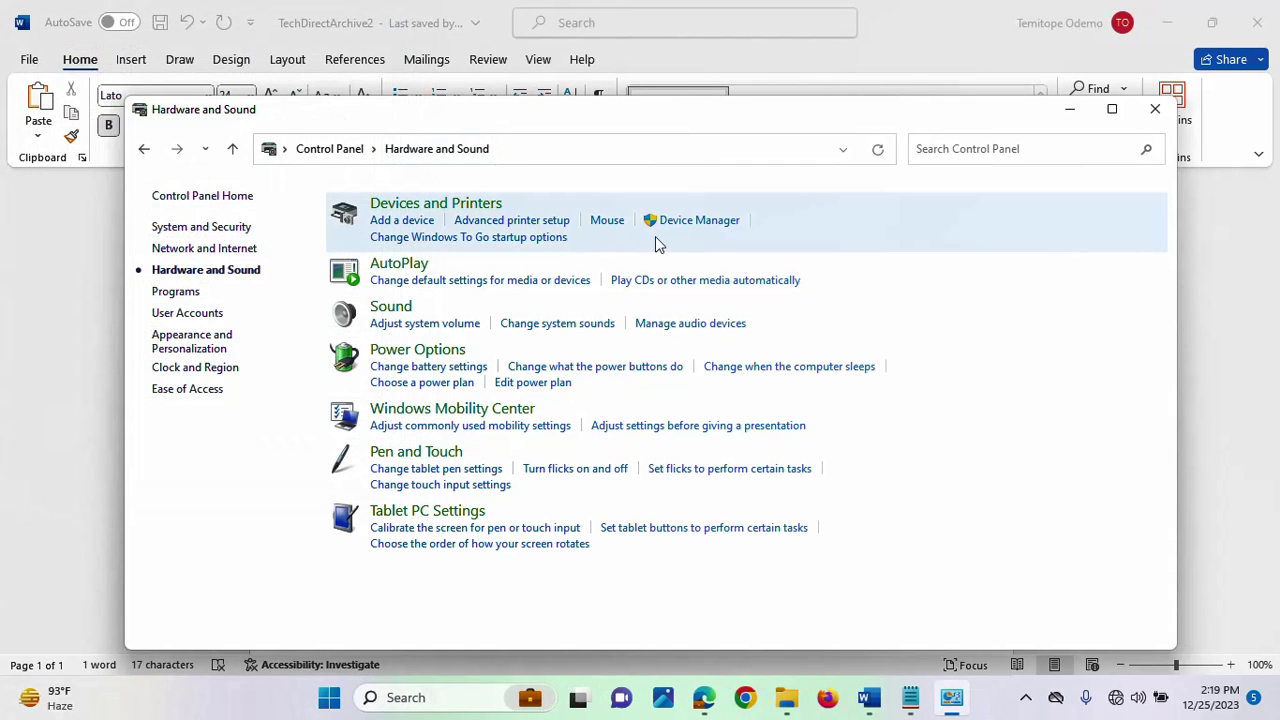
# Go to Devices and Printers and open the Properties of laptop DESKTOP-0IOCOL5.
pyautogui.click(436, 204)
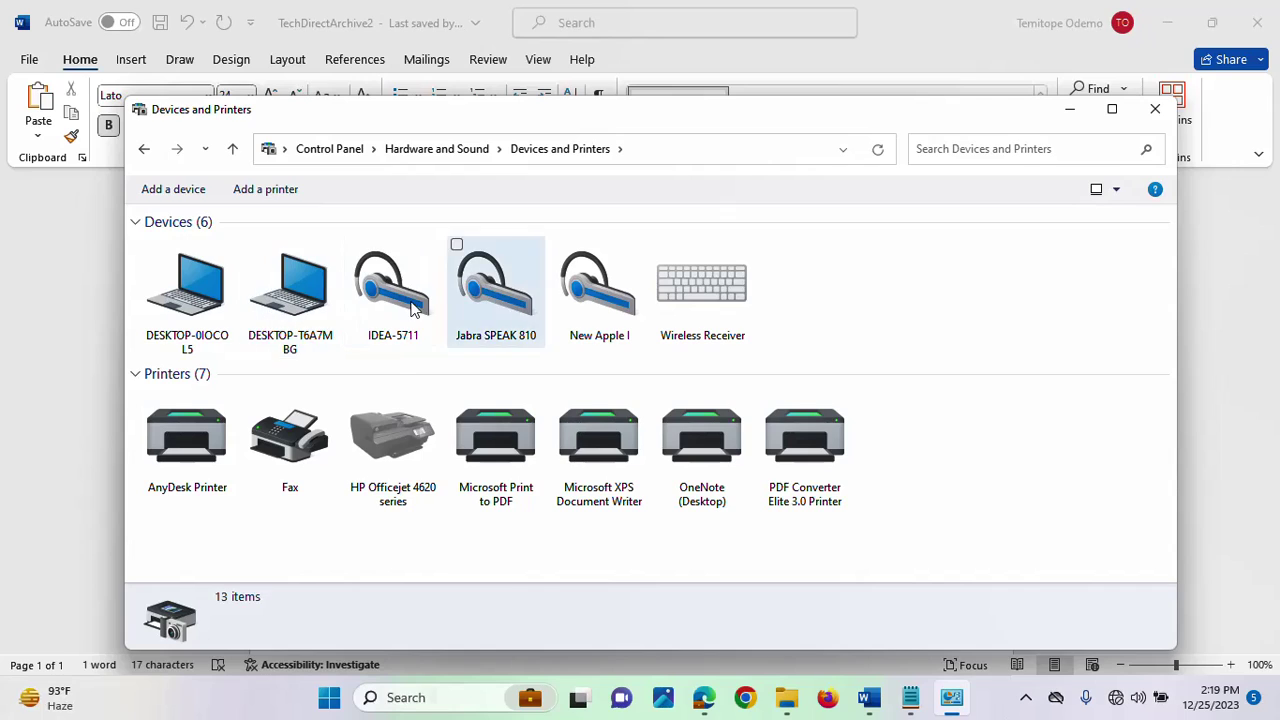
pyautogui.click(204, 299)
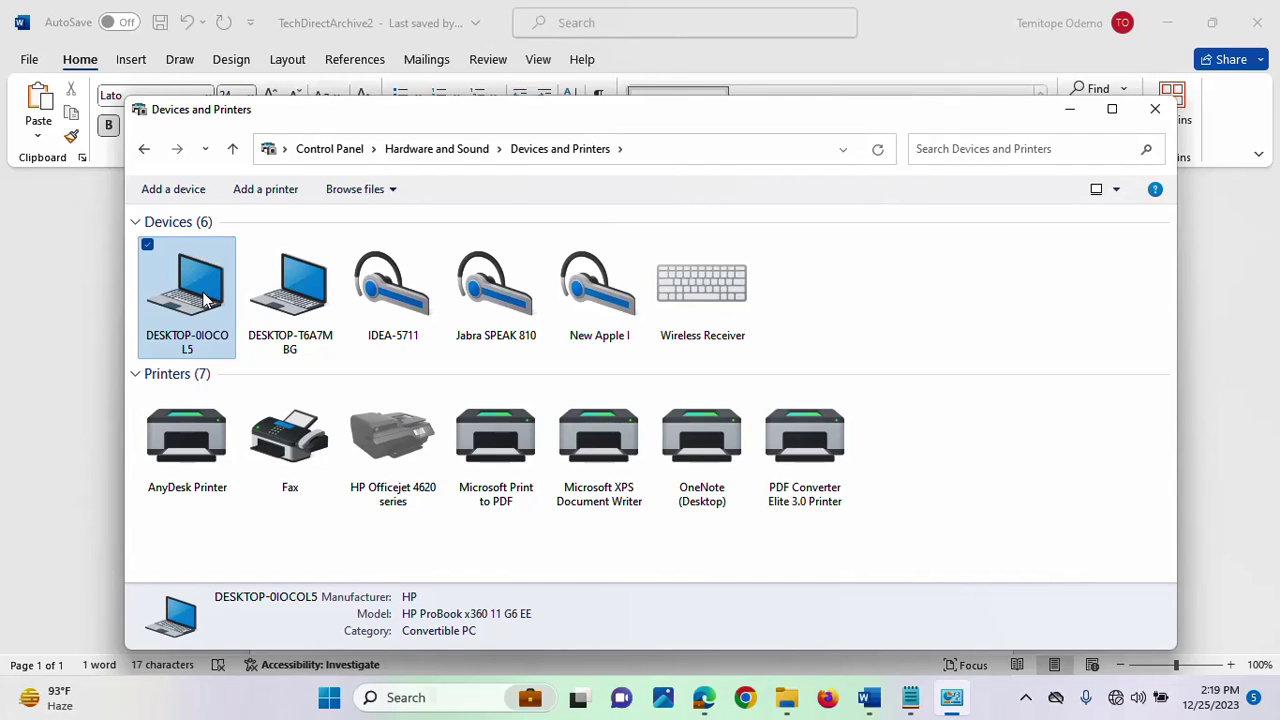
pyautogui.doubleClick(204, 299)
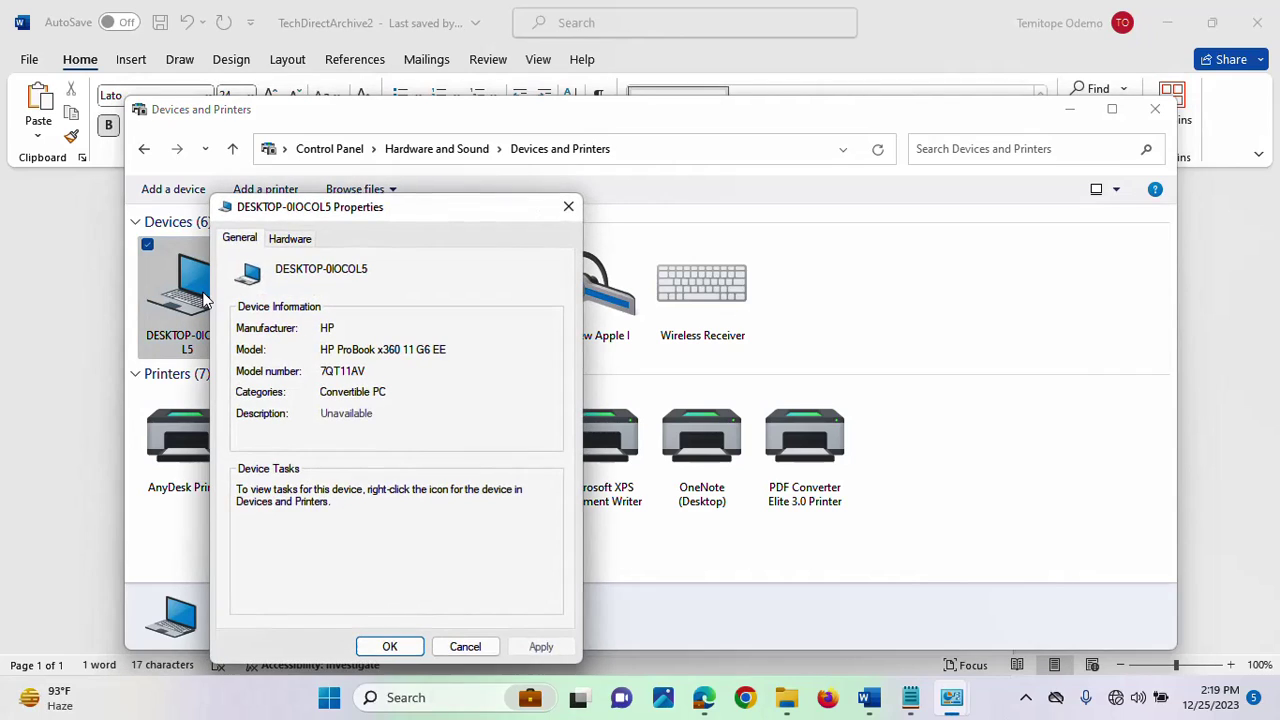
# On the Hardware tab, select HID-compliant touch pad and open its Properties.
pyautogui.click(291, 240)
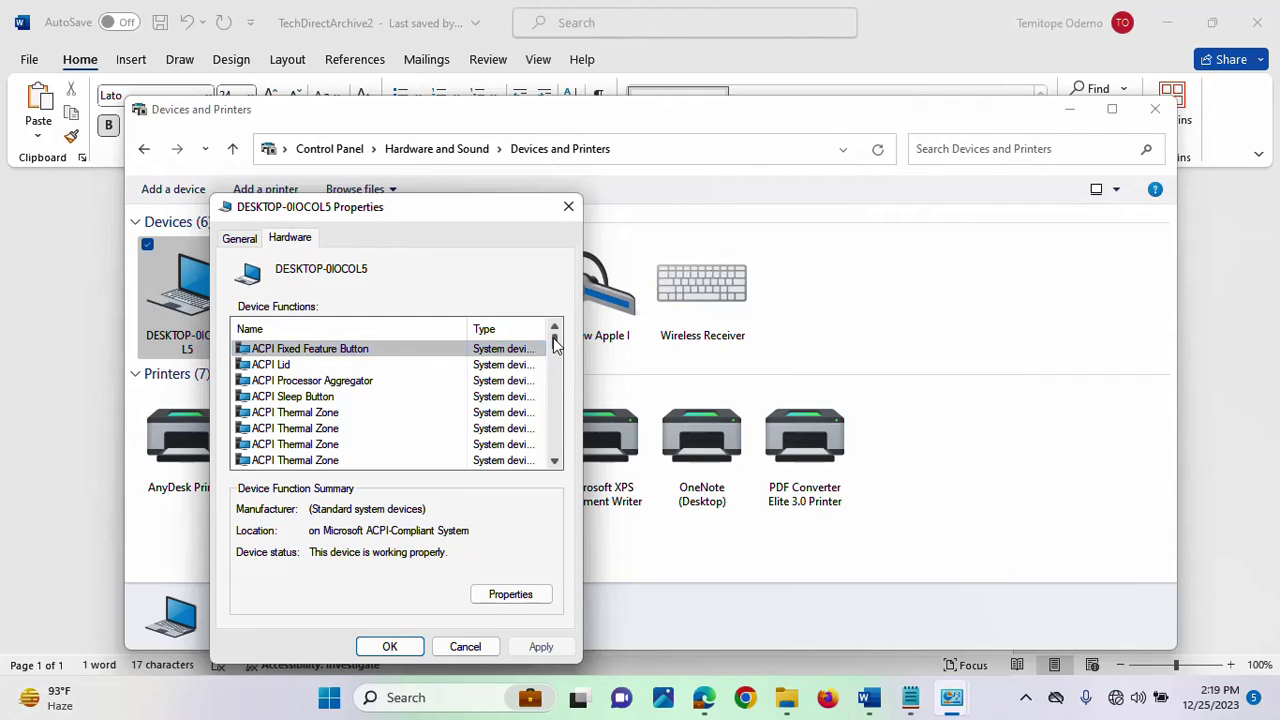
pyautogui.scroll(-5, 556, 358)
pyautogui.scroll(-2, 557, 360)
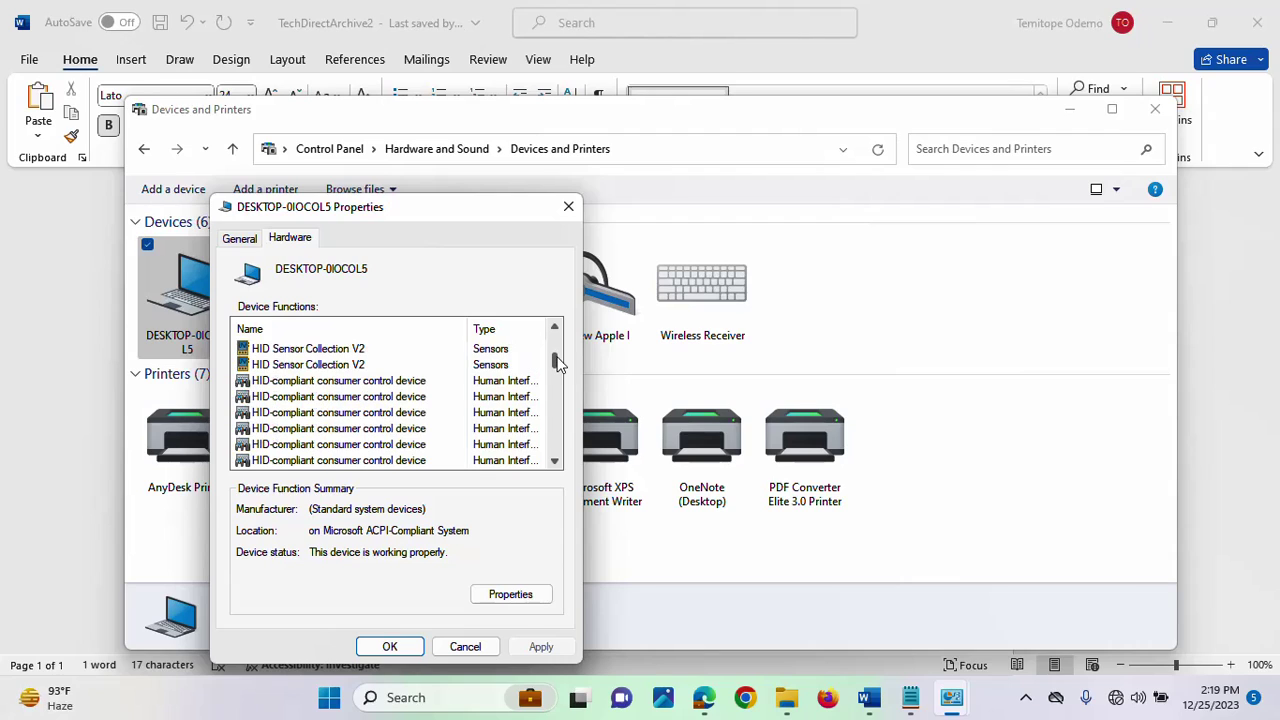
pyautogui.moveTo(557, 362); pyautogui.dragTo(560, 373)
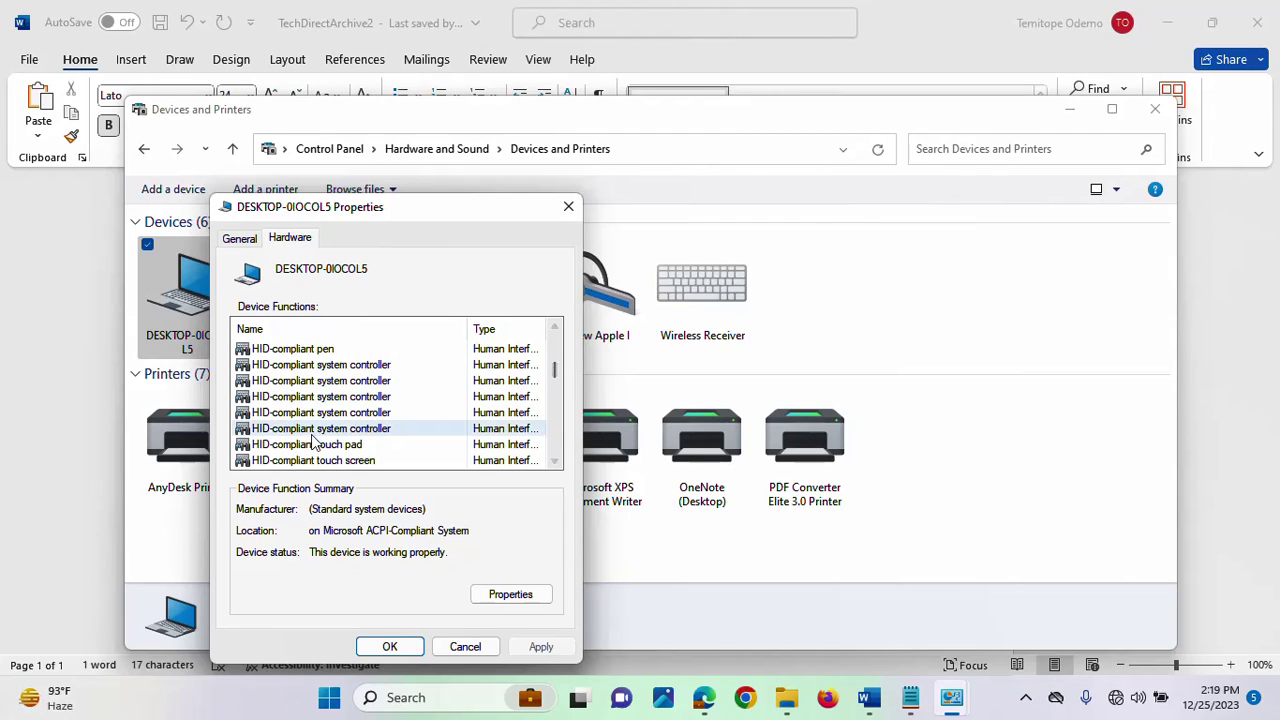
pyautogui.click(305, 446)
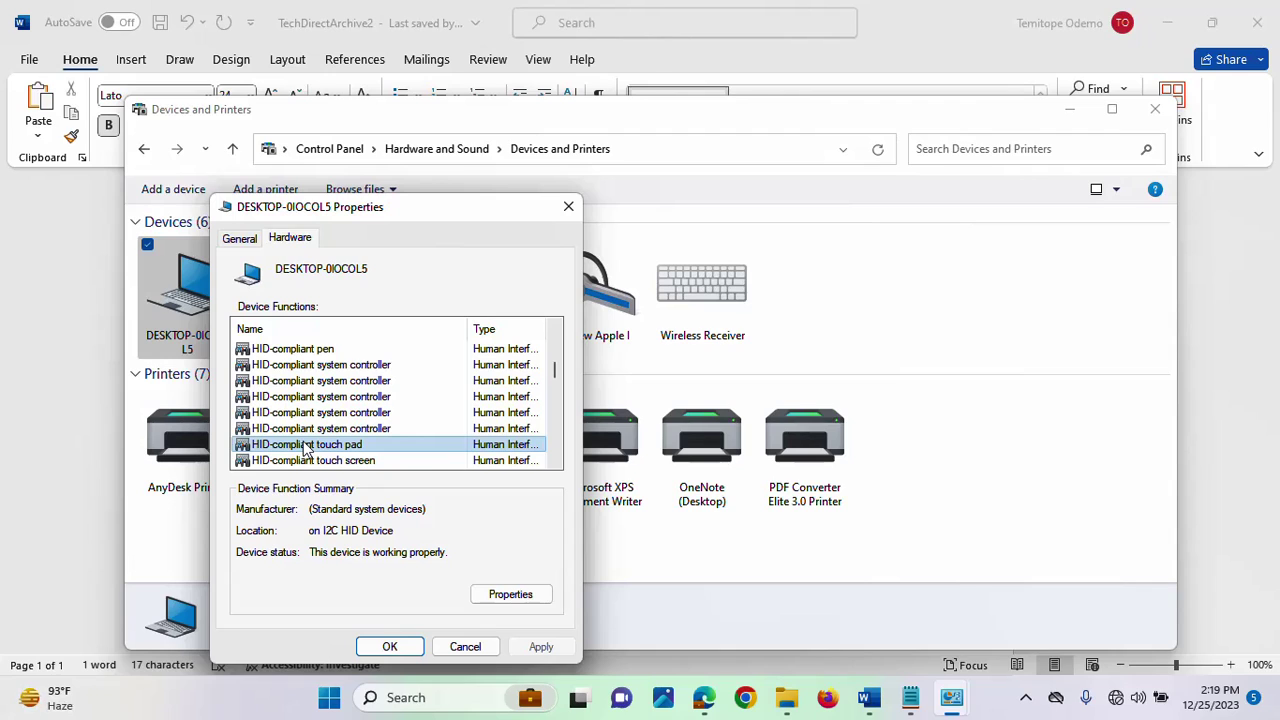
pyautogui.click(507, 596)
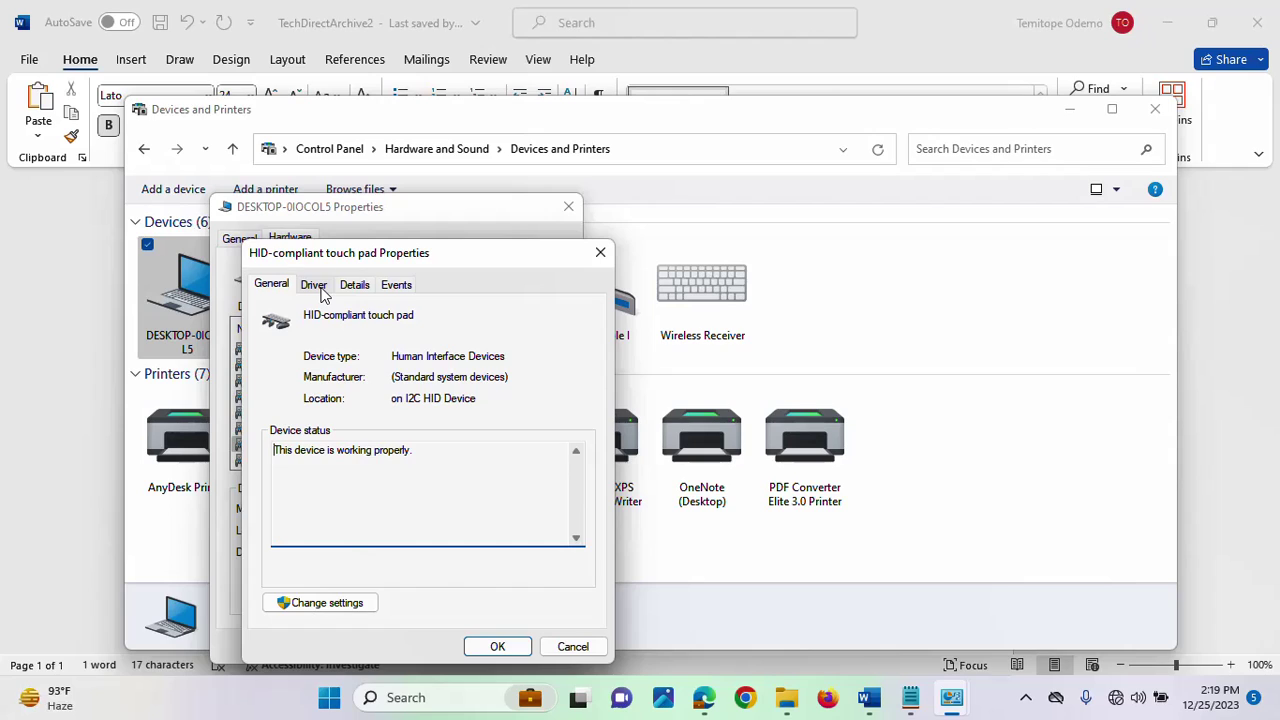
# Unlock the touch pad with Change settings and choose Disable Device on its Driver tab.
pyautogui.click(323, 292)
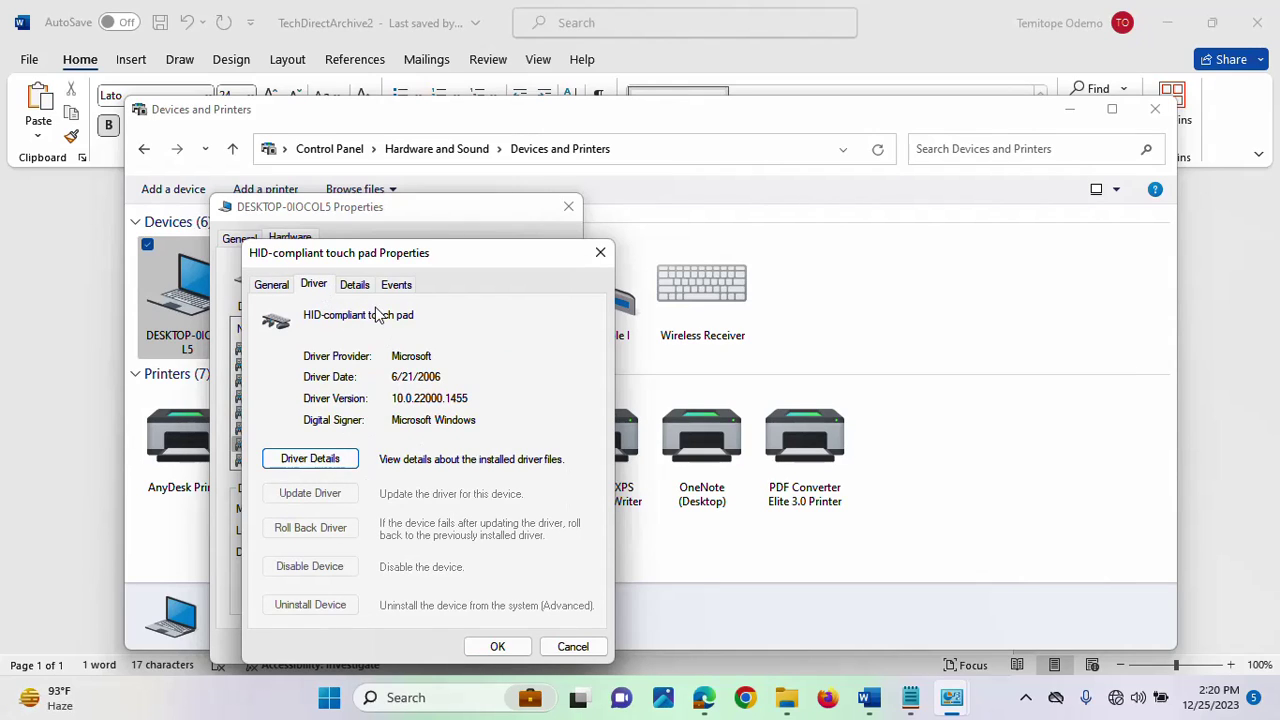
pyautogui.click(272, 285)
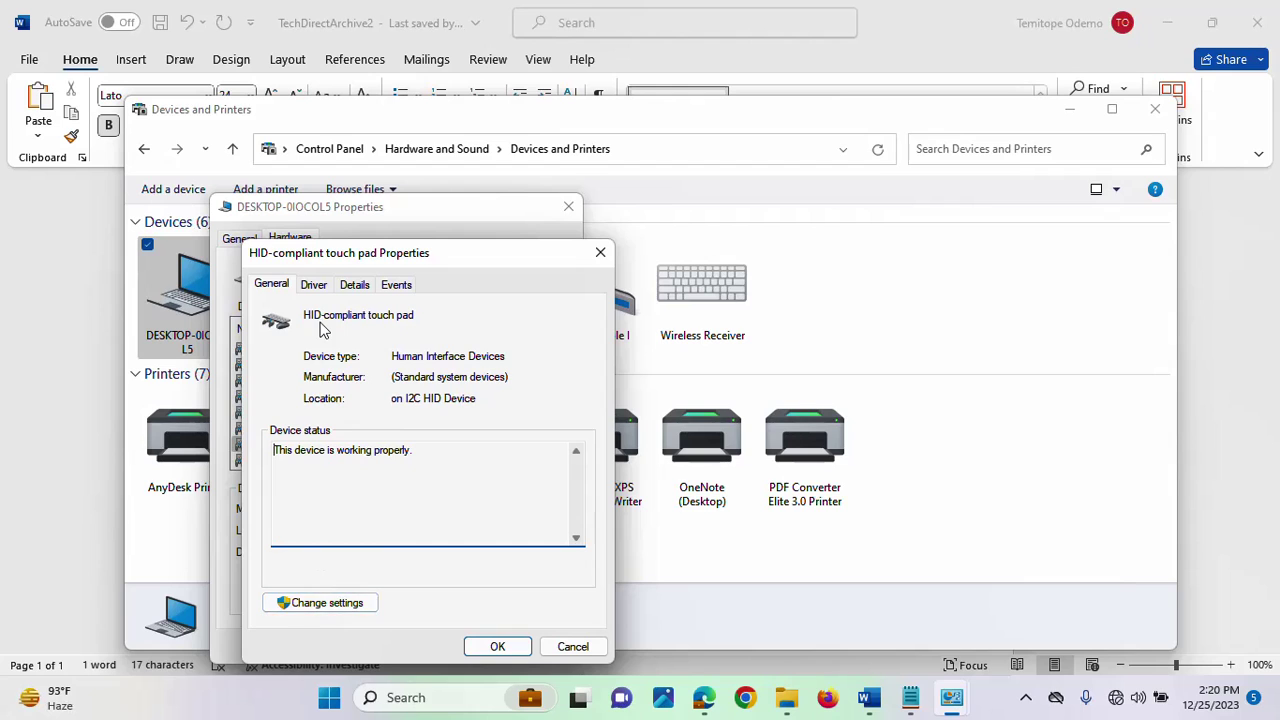
pyautogui.click(320, 610)
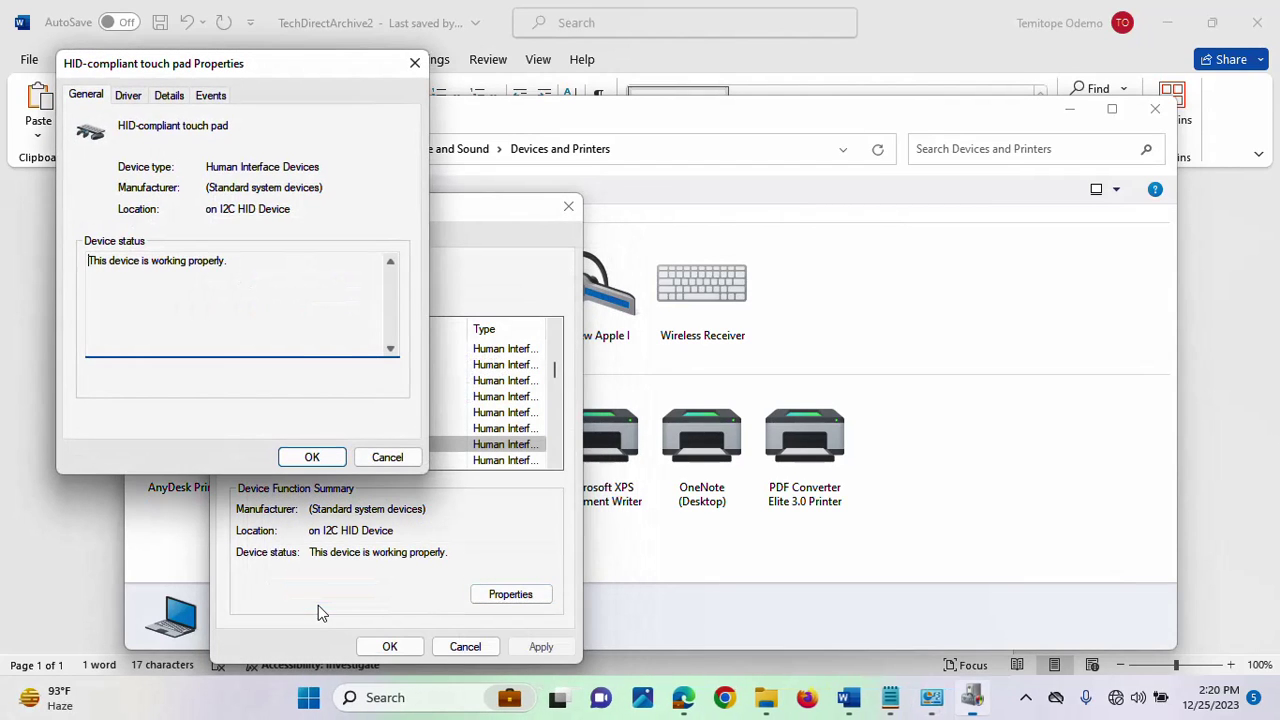
pyautogui.click(128, 98)
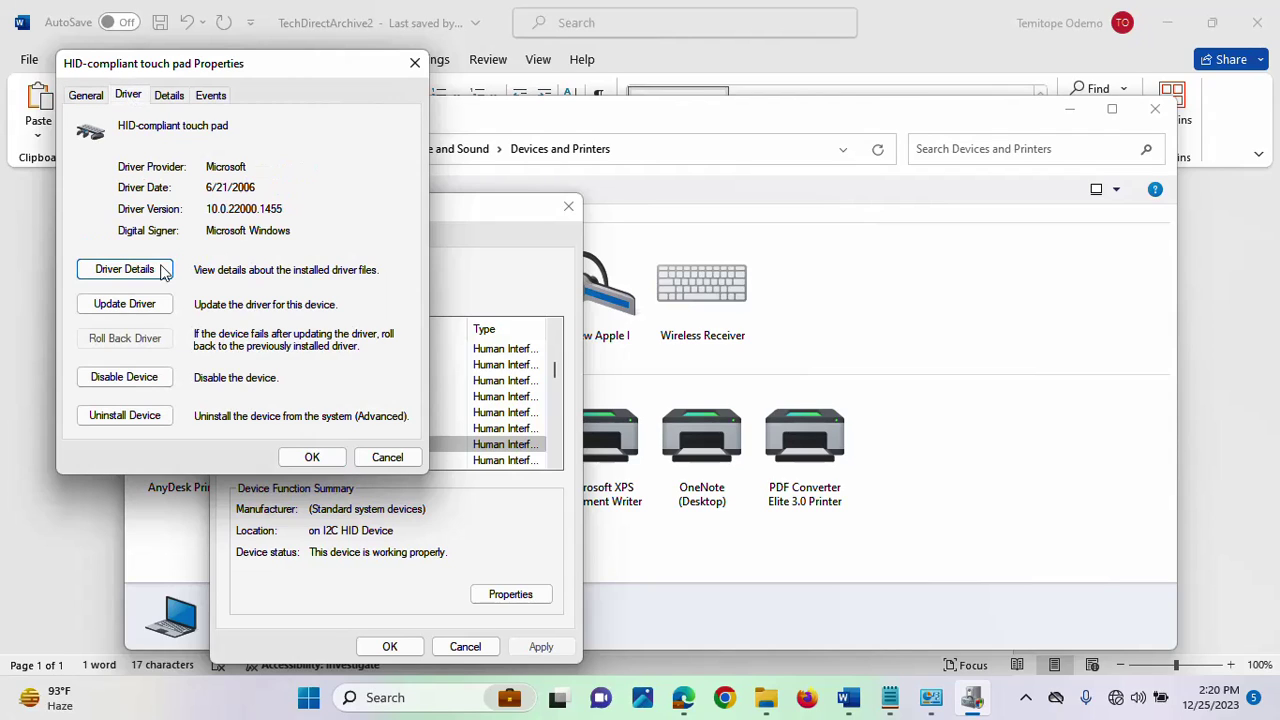
pyautogui.click(100, 385)
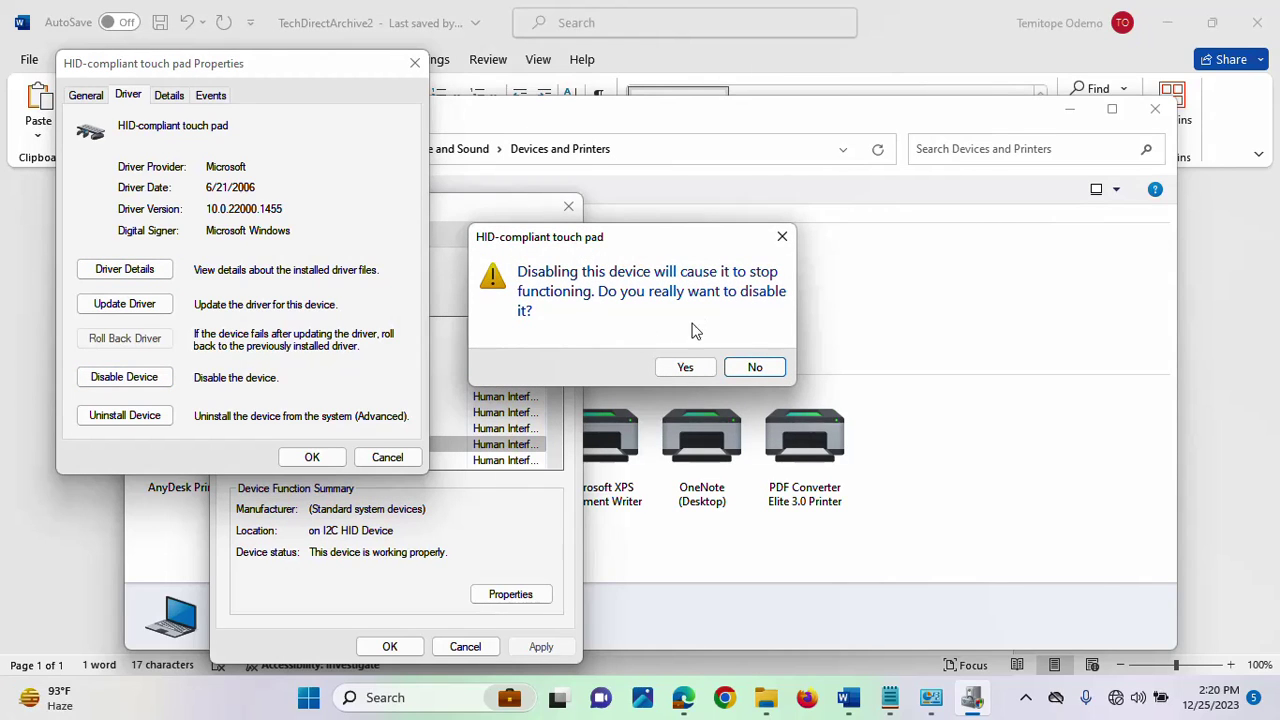
# Confirm disabling the HID-compliant touch pad, then close both Properties dialogs with OK.
pyautogui.click(670, 367)
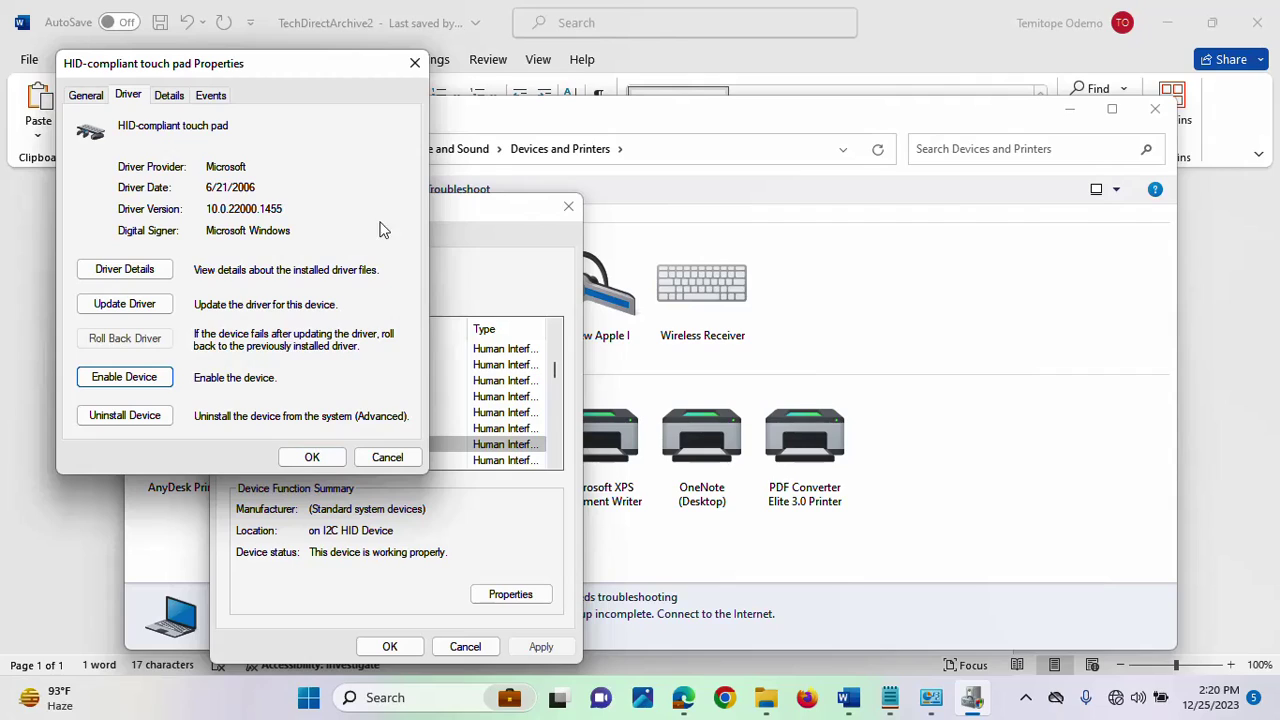
pyautogui.click(143, 383)
pyautogui.click(143, 377)
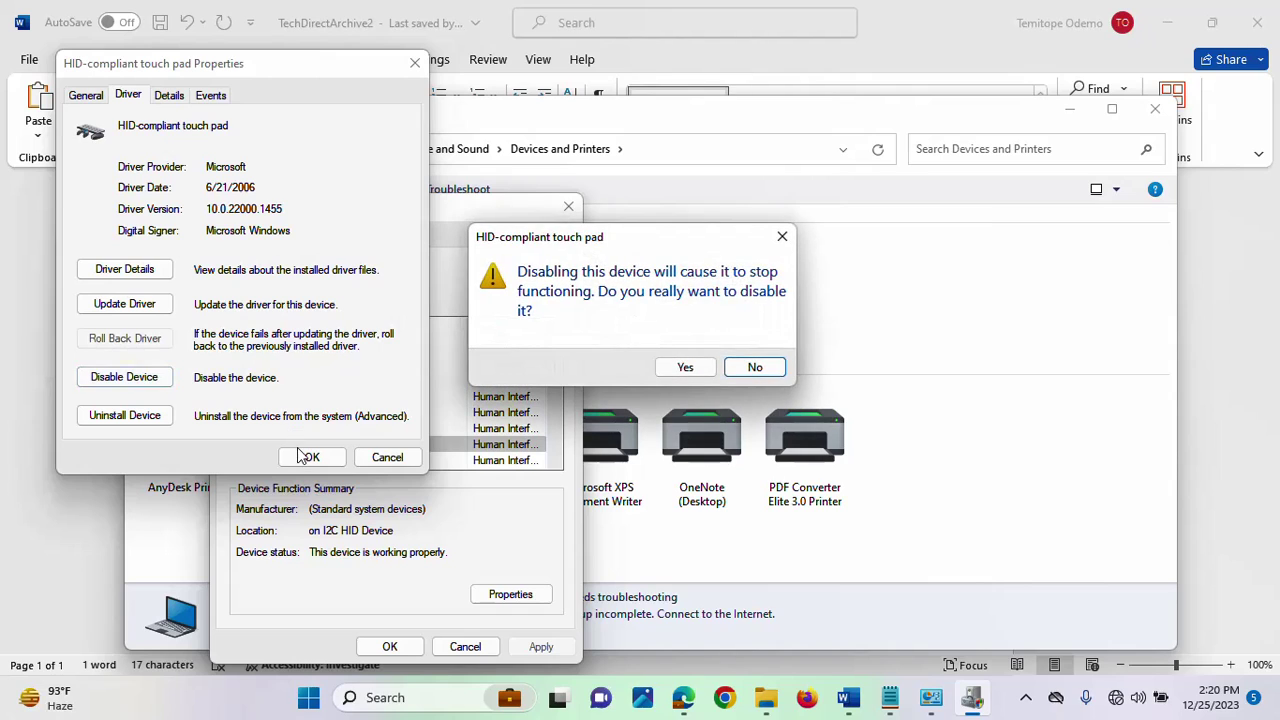
pyautogui.click(686, 367)
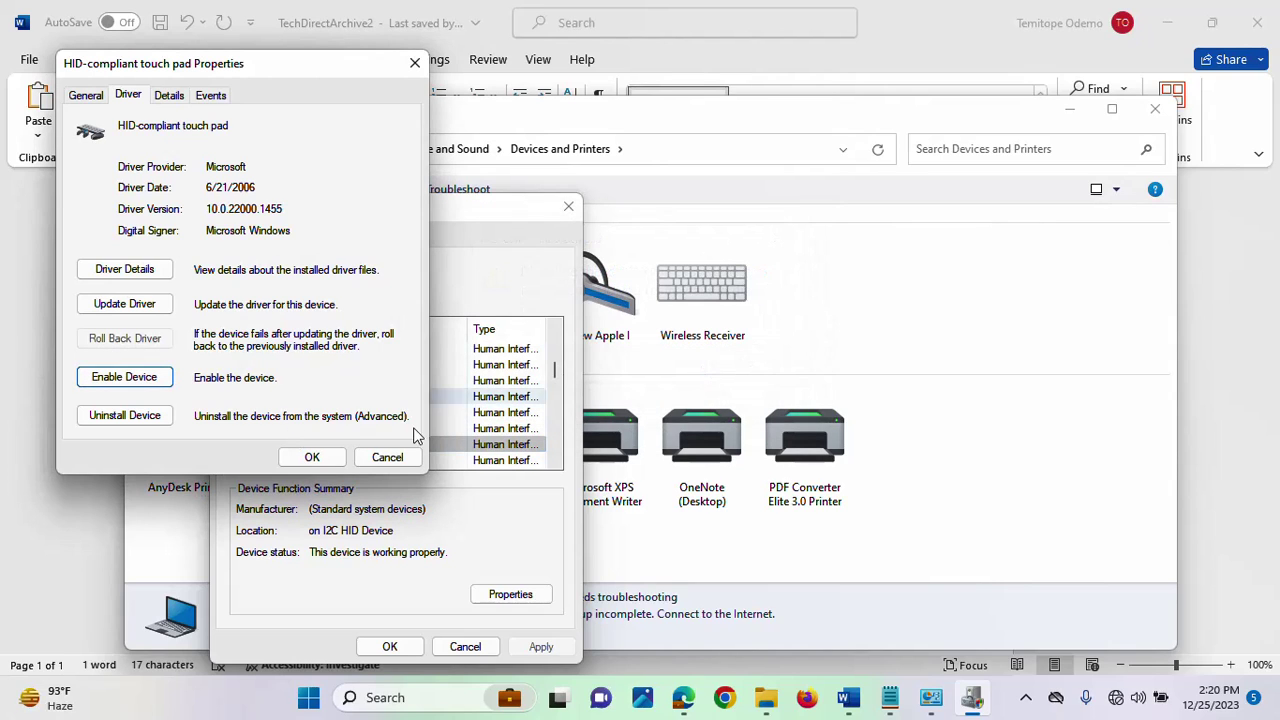
pyautogui.click(326, 456)
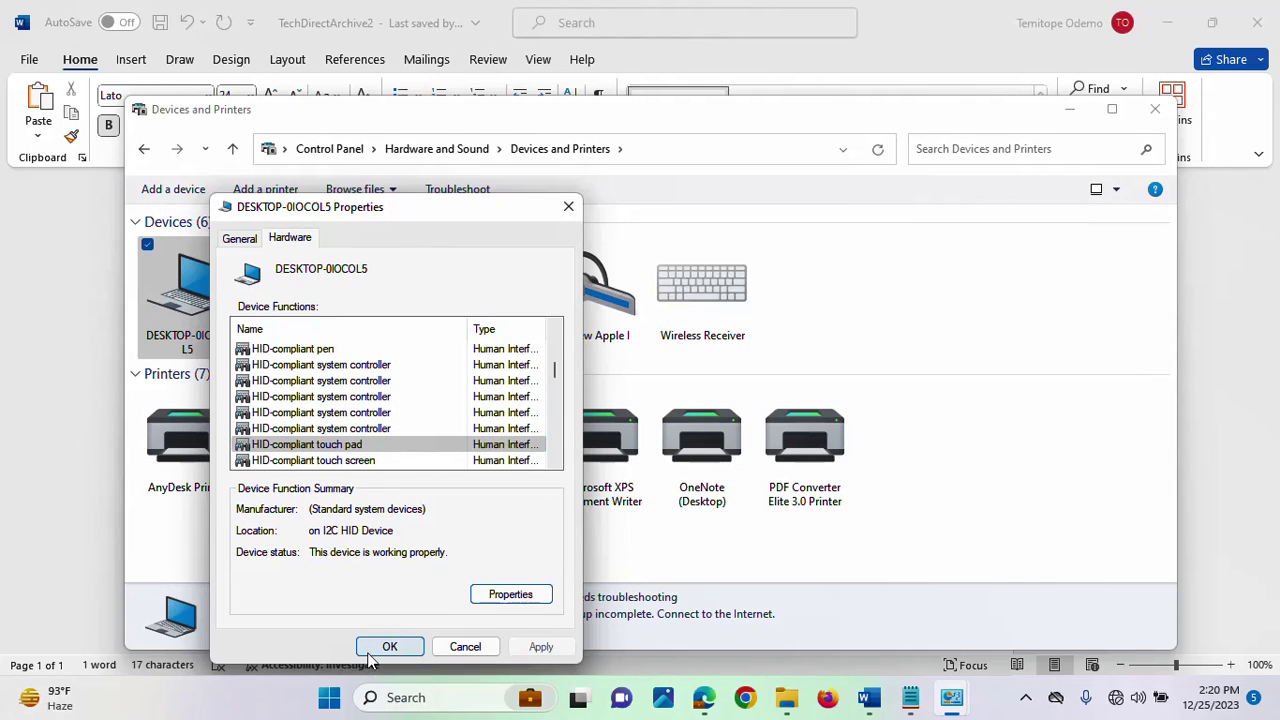
pyautogui.click(367, 652)
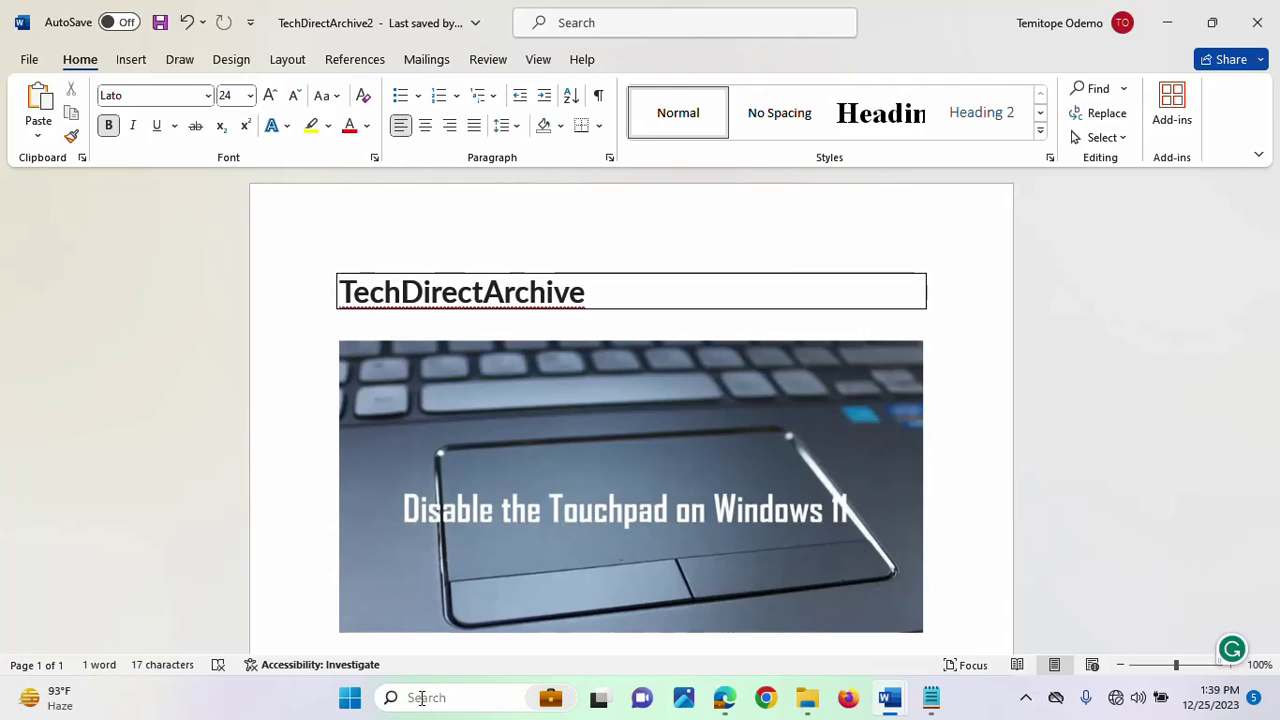
# Search 'device', open Device Manager and bring its window to the front.
pyautogui.click(420, 698)
pyautogui.write('d')
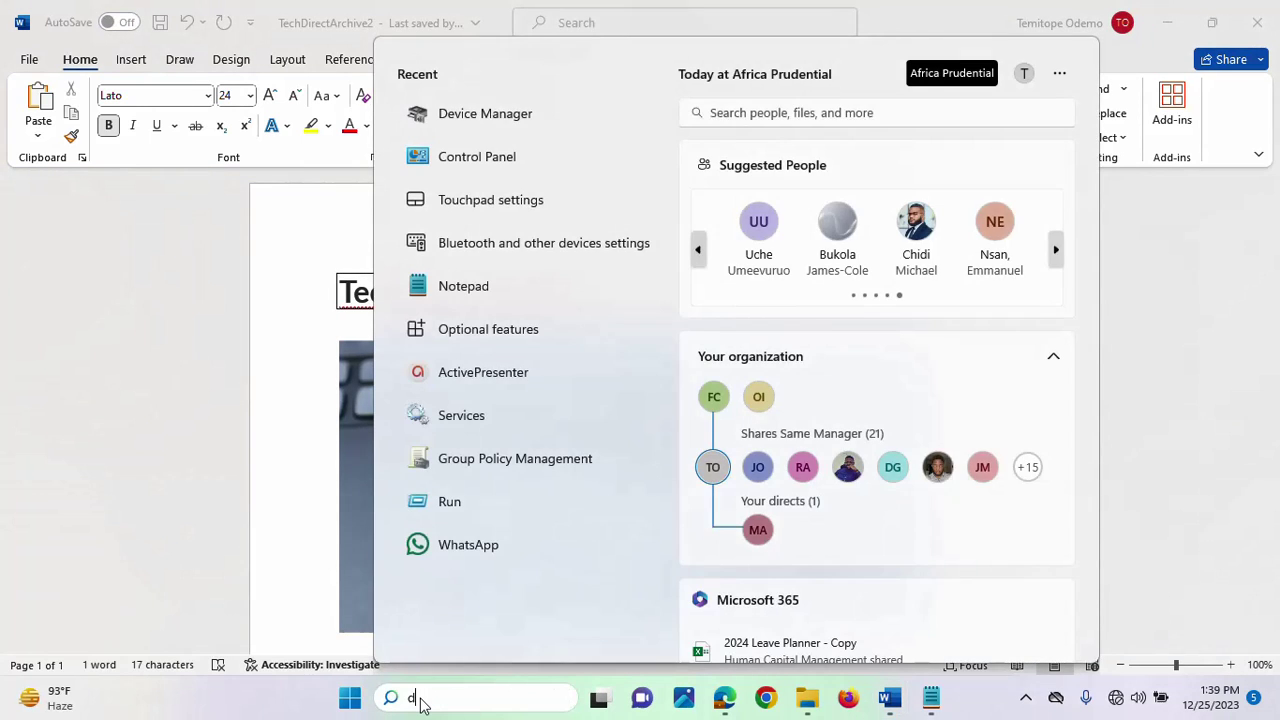
pyautogui.write('evice')
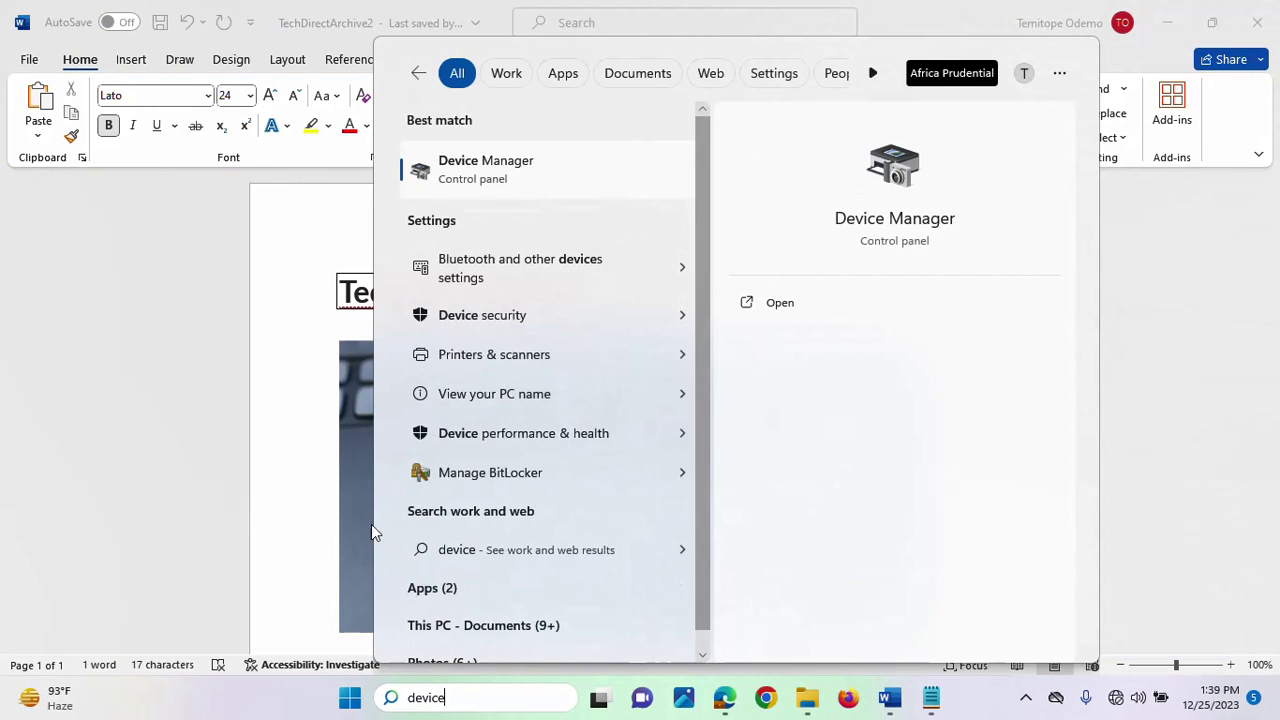
pyautogui.click(497, 170)
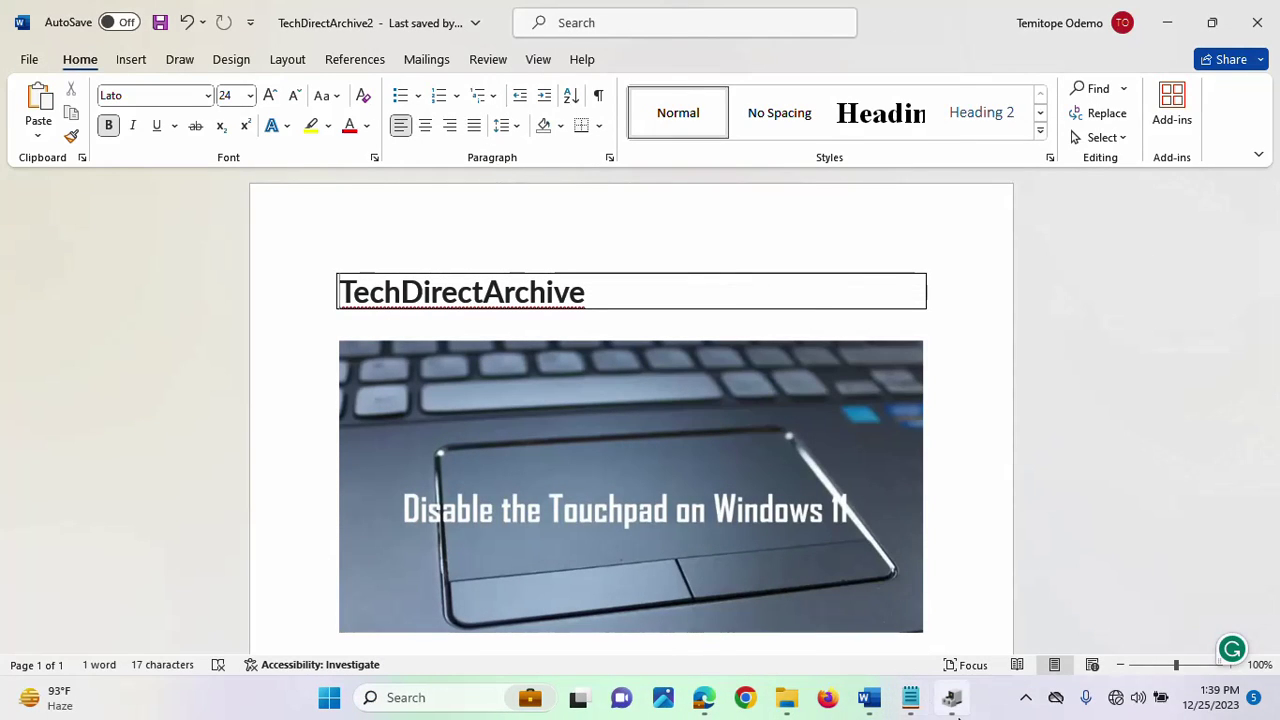
pyautogui.click(953, 700)
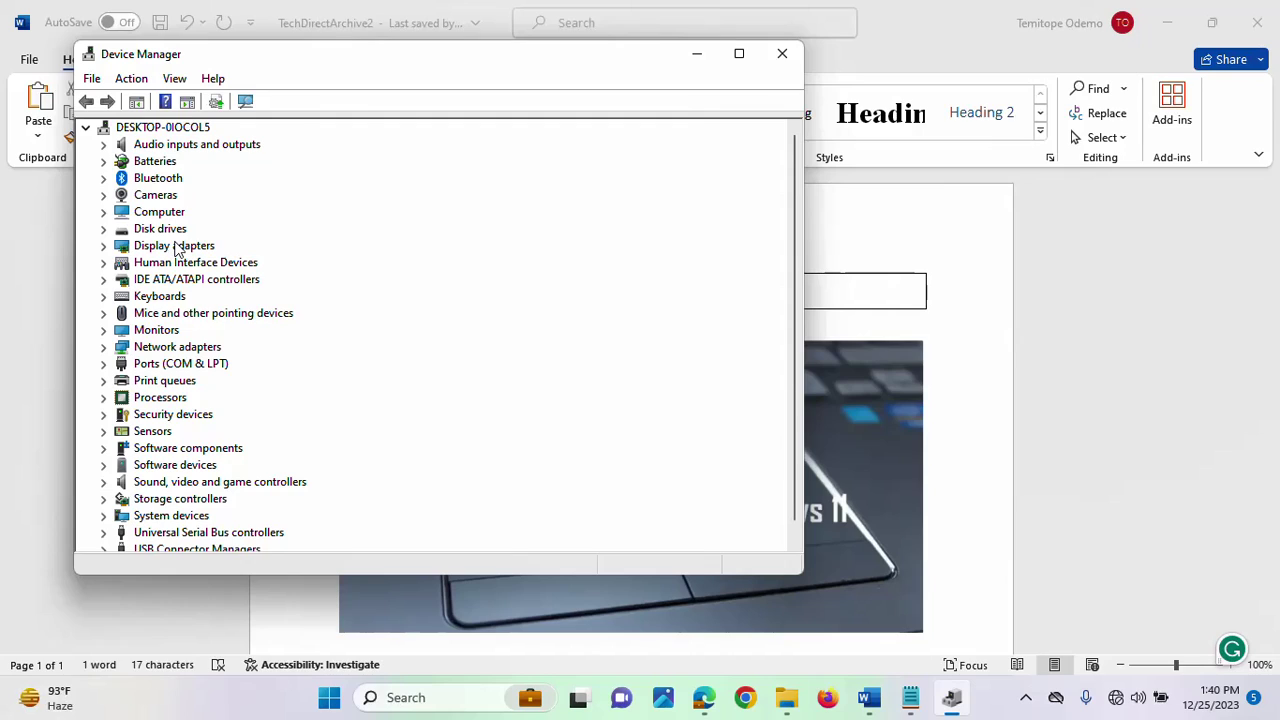
# Expand Human Interface Devices and choose Disable device on HID-compliant touch pad.
pyautogui.click(103, 264)
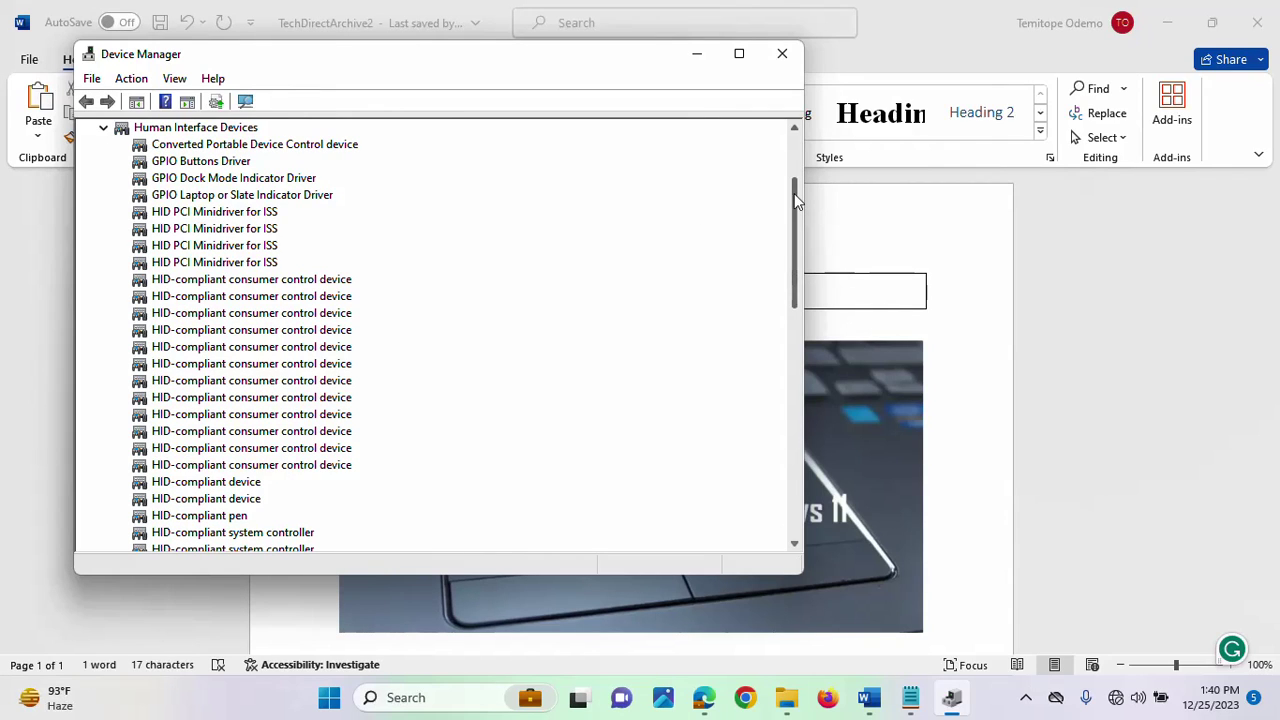
pyautogui.moveTo(797, 200); pyautogui.dragTo(806, 292)
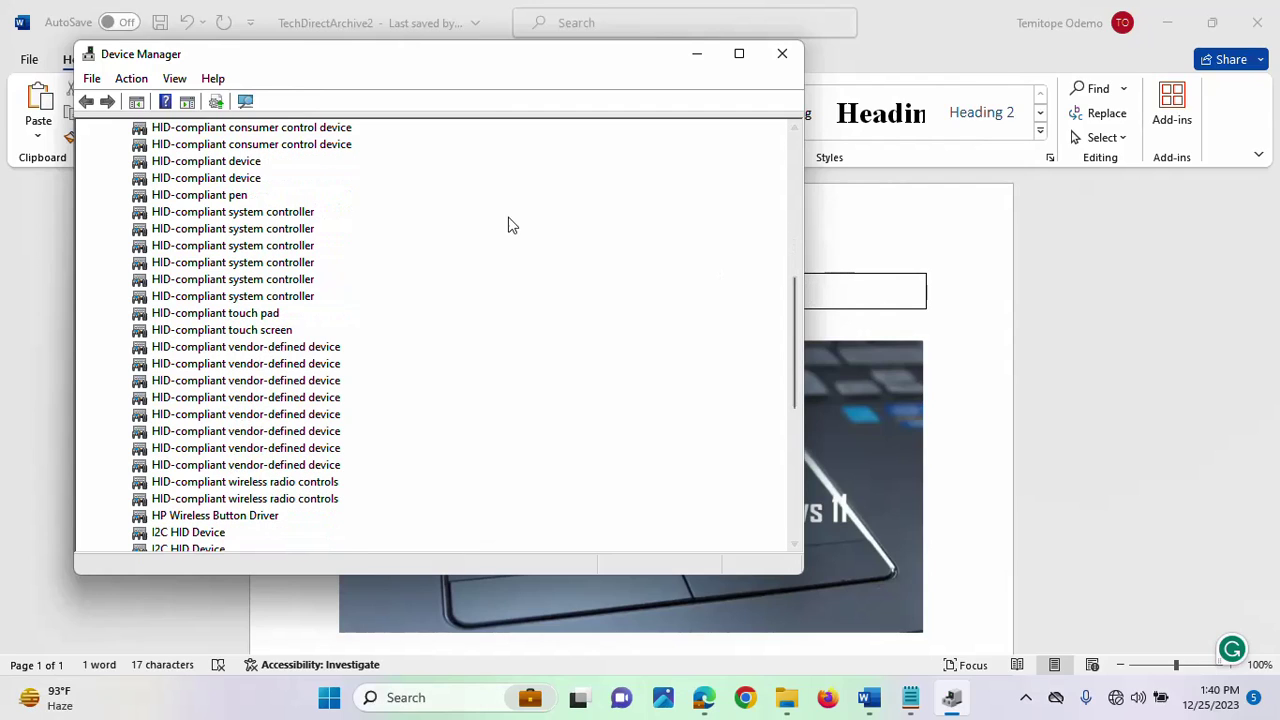
pyautogui.click(209, 316)
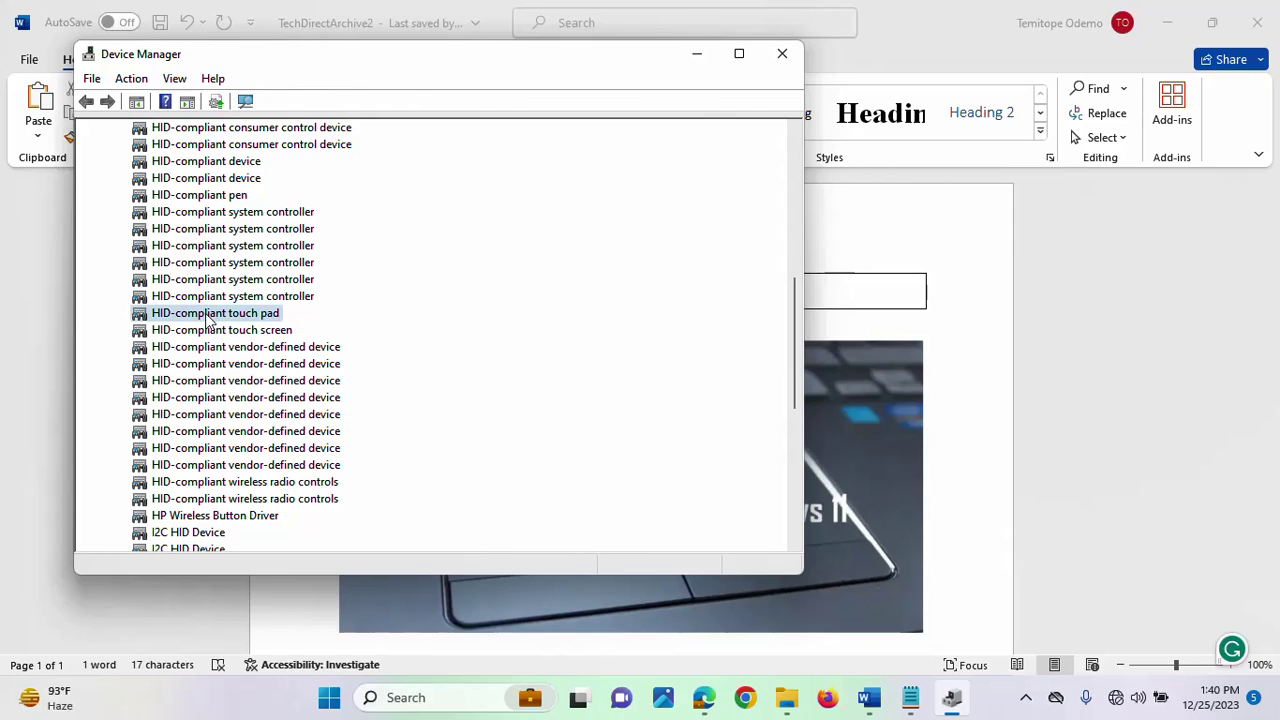
pyautogui.rightClick(209, 318)
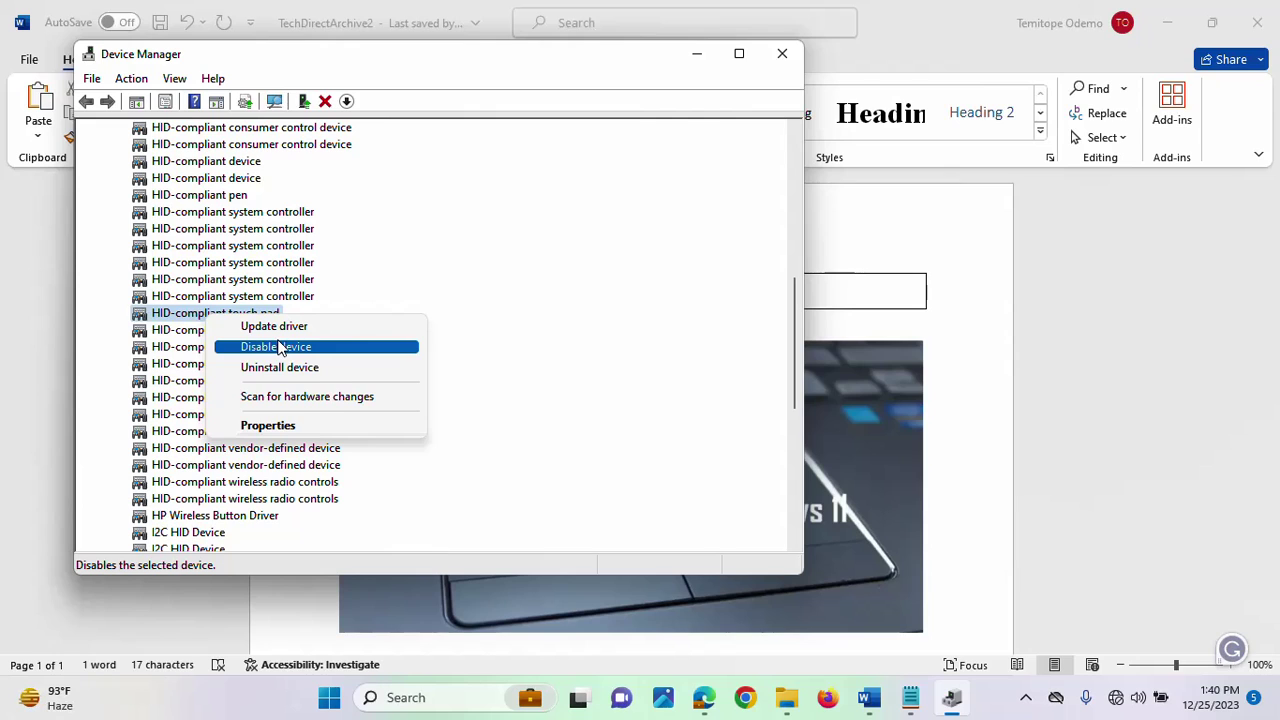
pyautogui.click(279, 346)
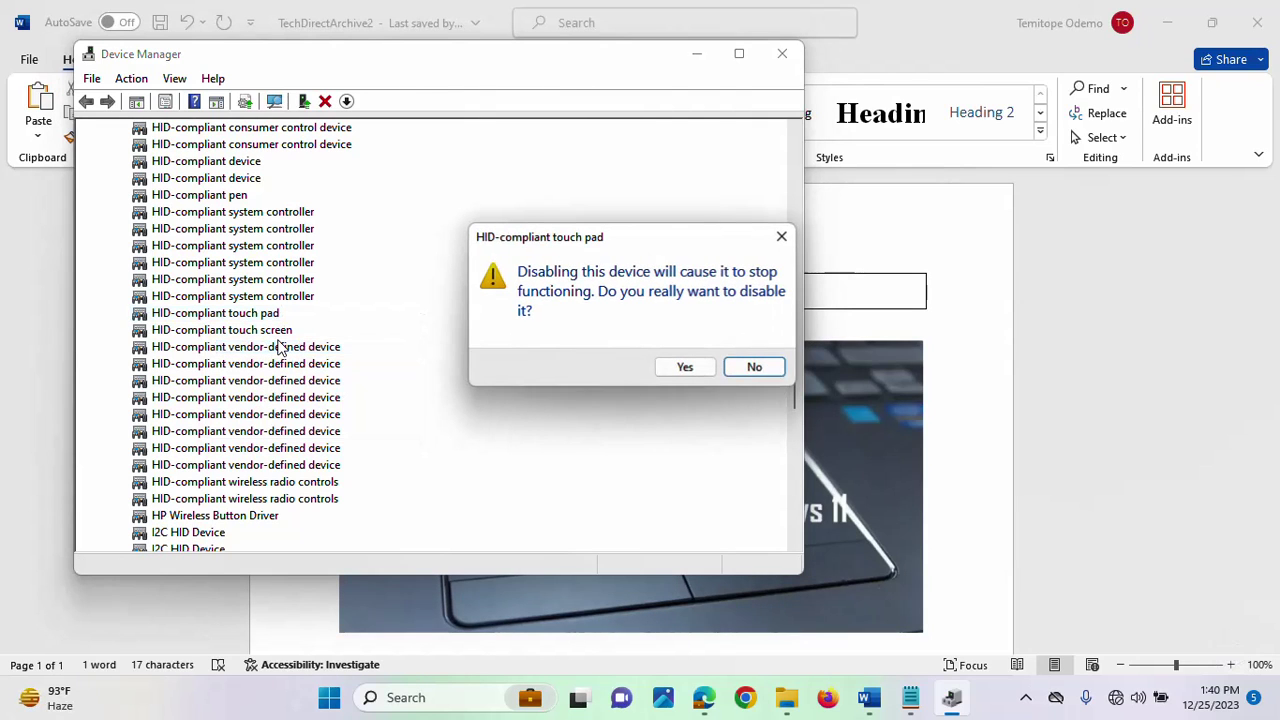
# Confirm disabling the touch pad, re-enable it via Enable device, then stop the recording.
pyautogui.click(683, 369)
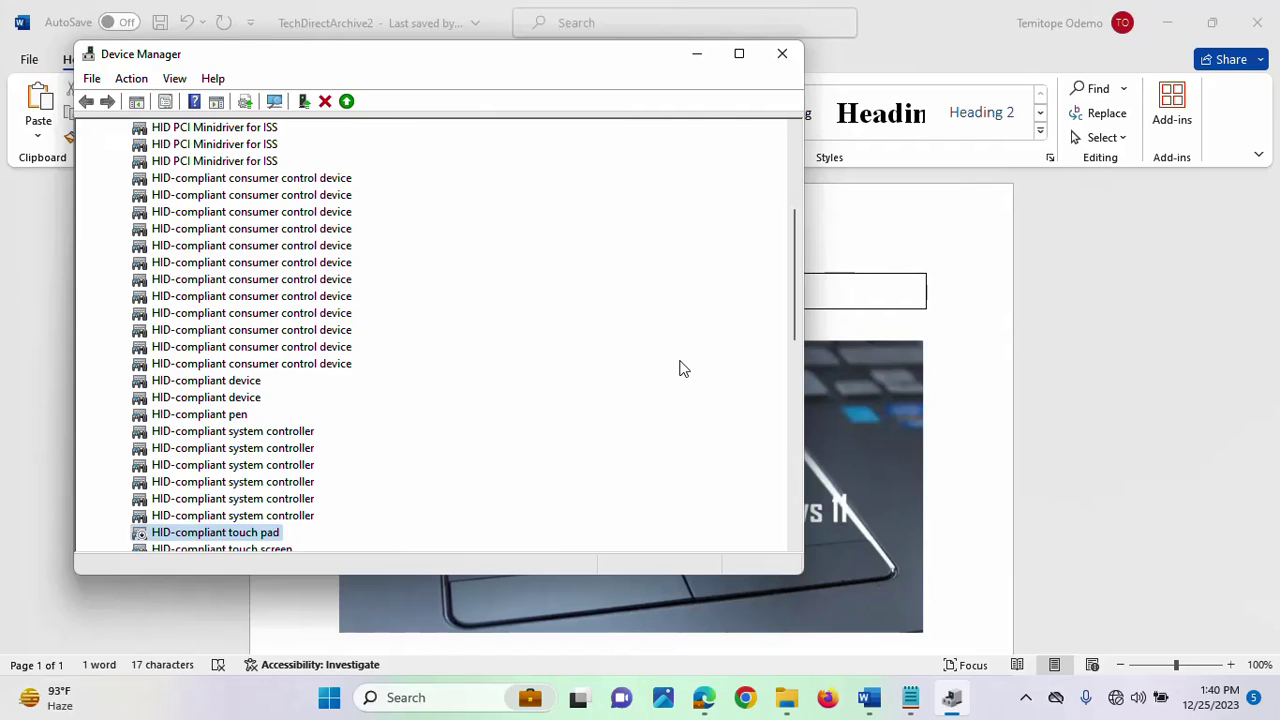
pyautogui.scroll(-3, 679, 369)
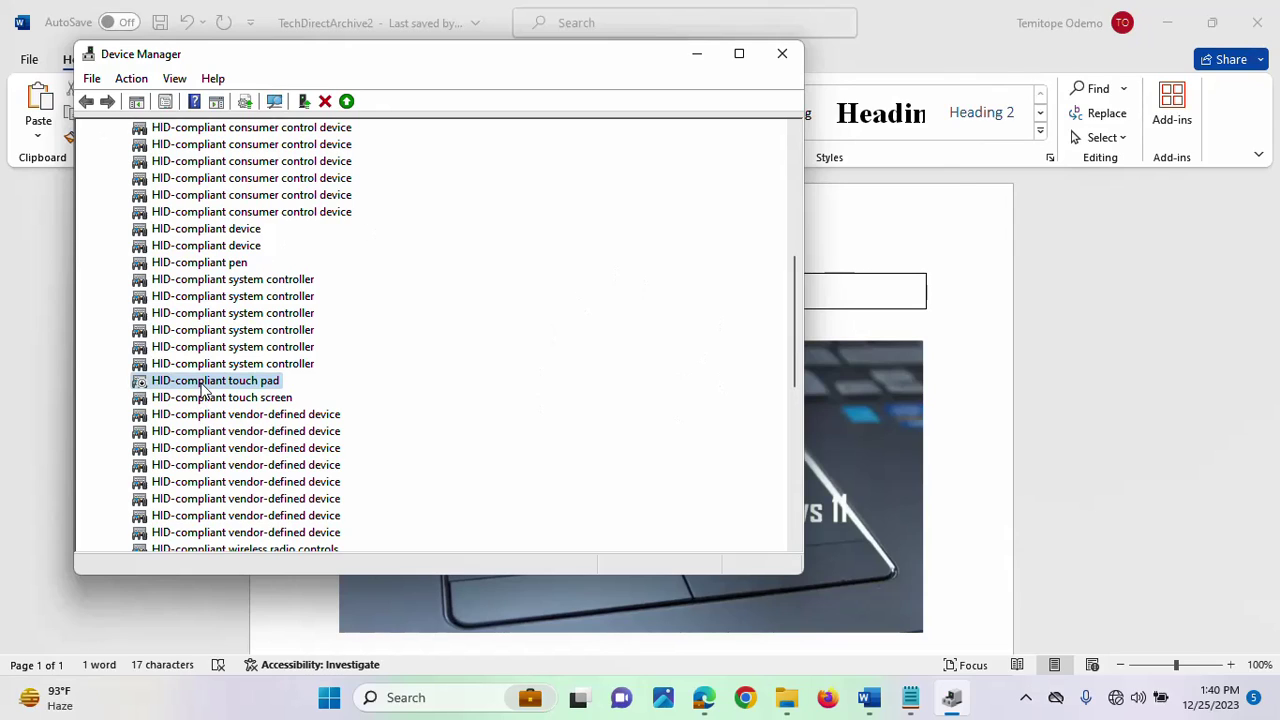
pyautogui.rightClick(203, 385)
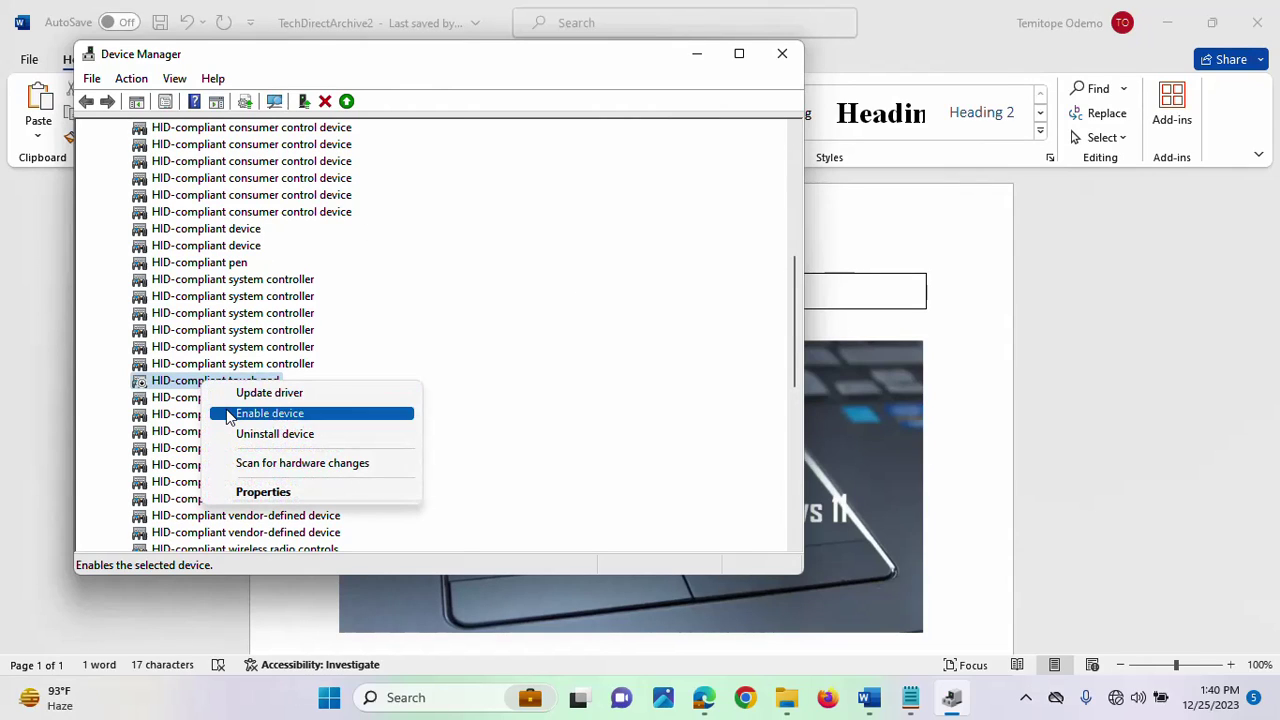
pyautogui.click(228, 414)
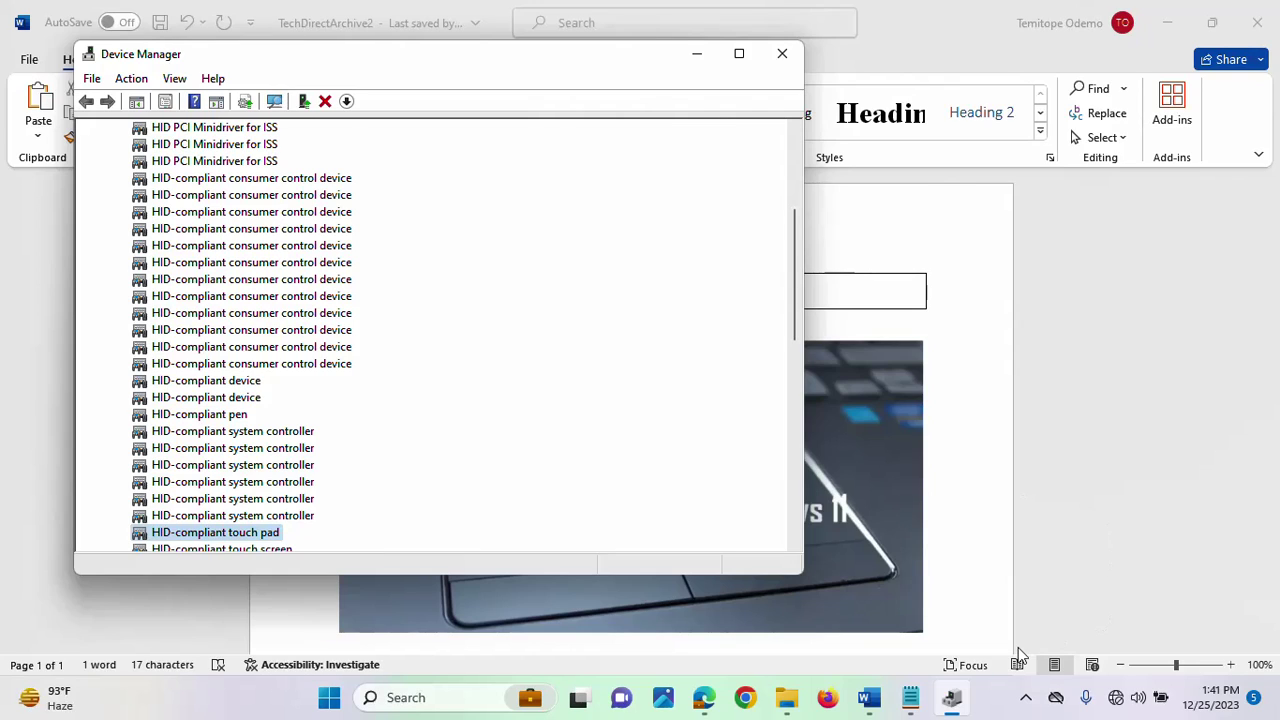
pyautogui.click(1024, 697)
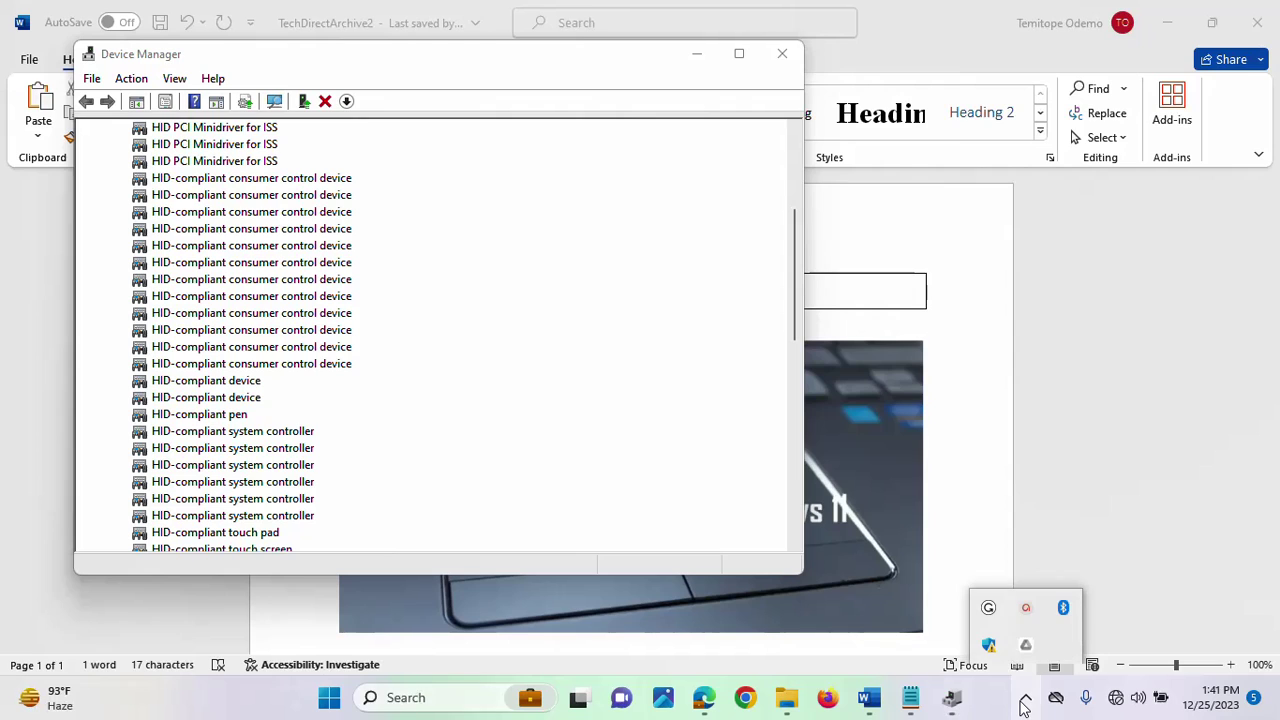
pyautogui.click(1033, 612)
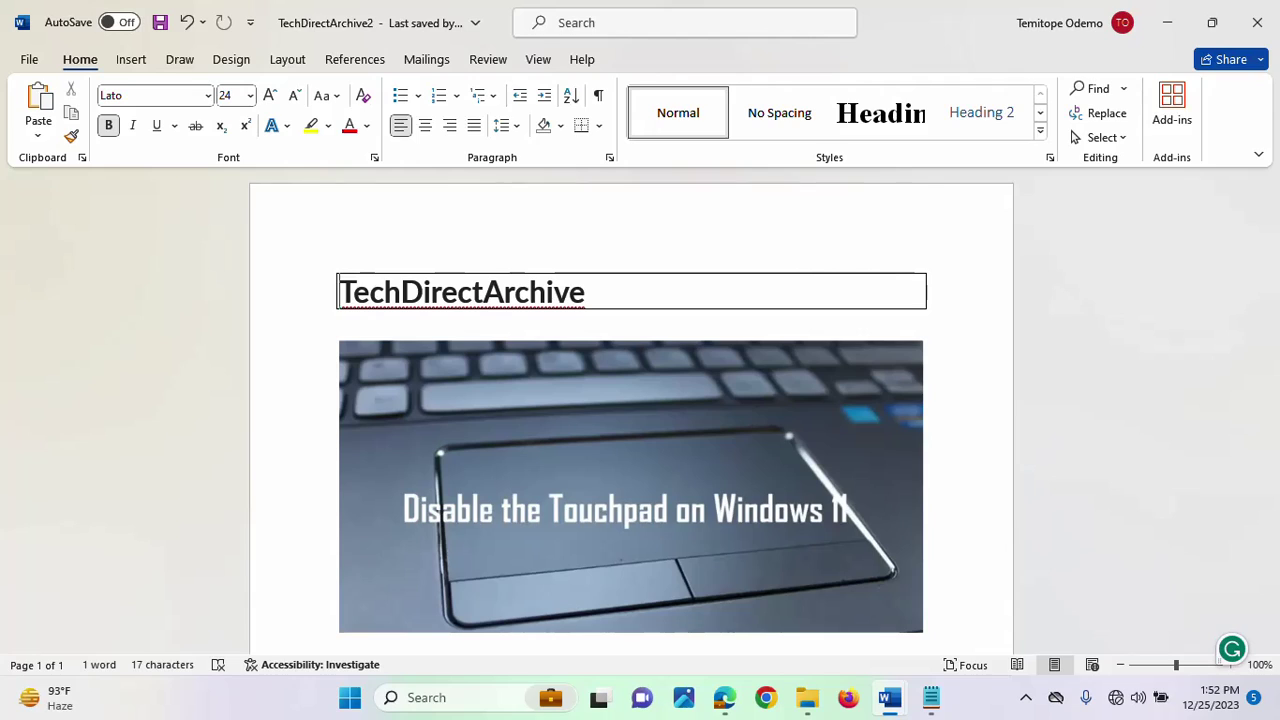
# Open Registry Editor from recent items and inspect the PrecisionTouchPad\Status key path.
pyautogui.click(442, 699)
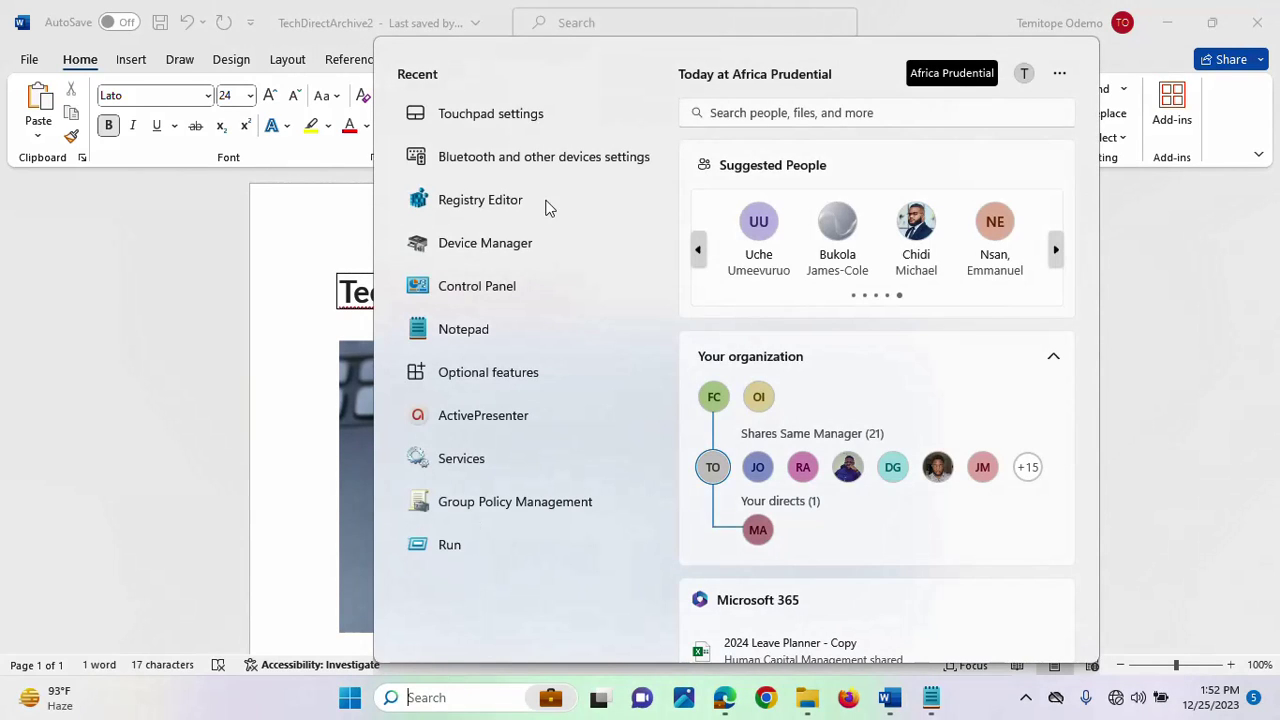
pyautogui.click(491, 206)
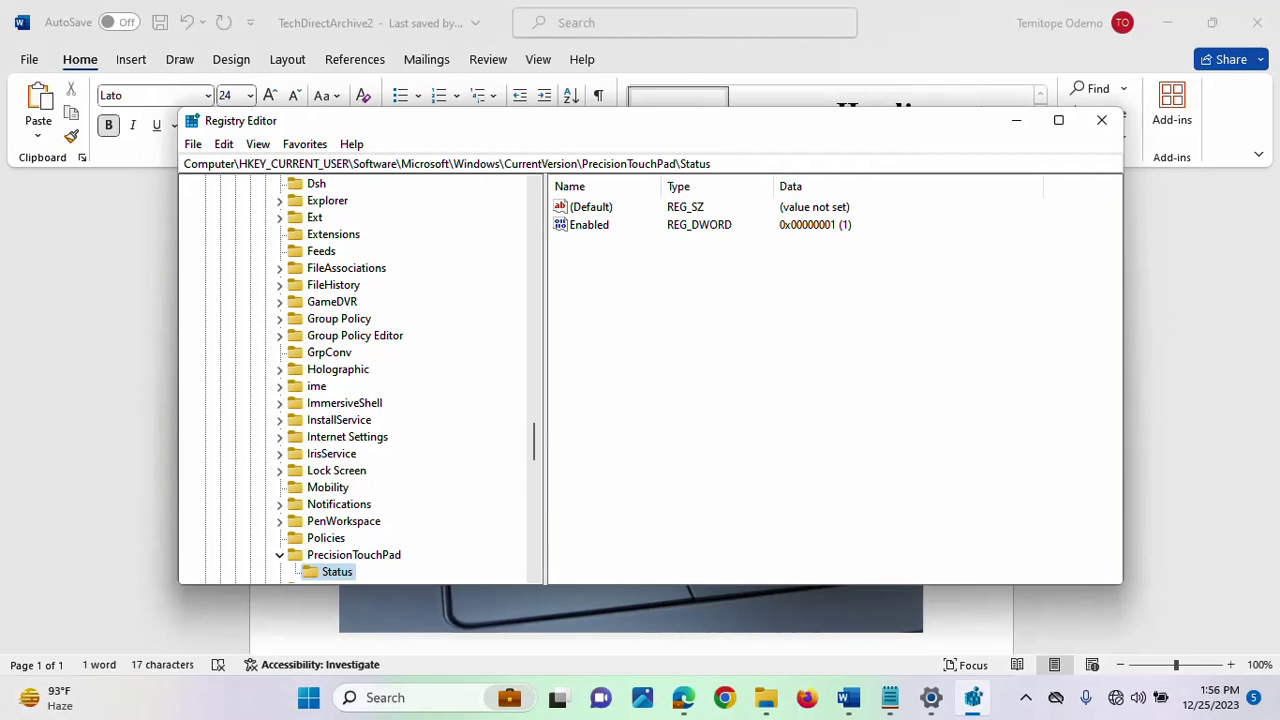
pyautogui.click(674, 163)
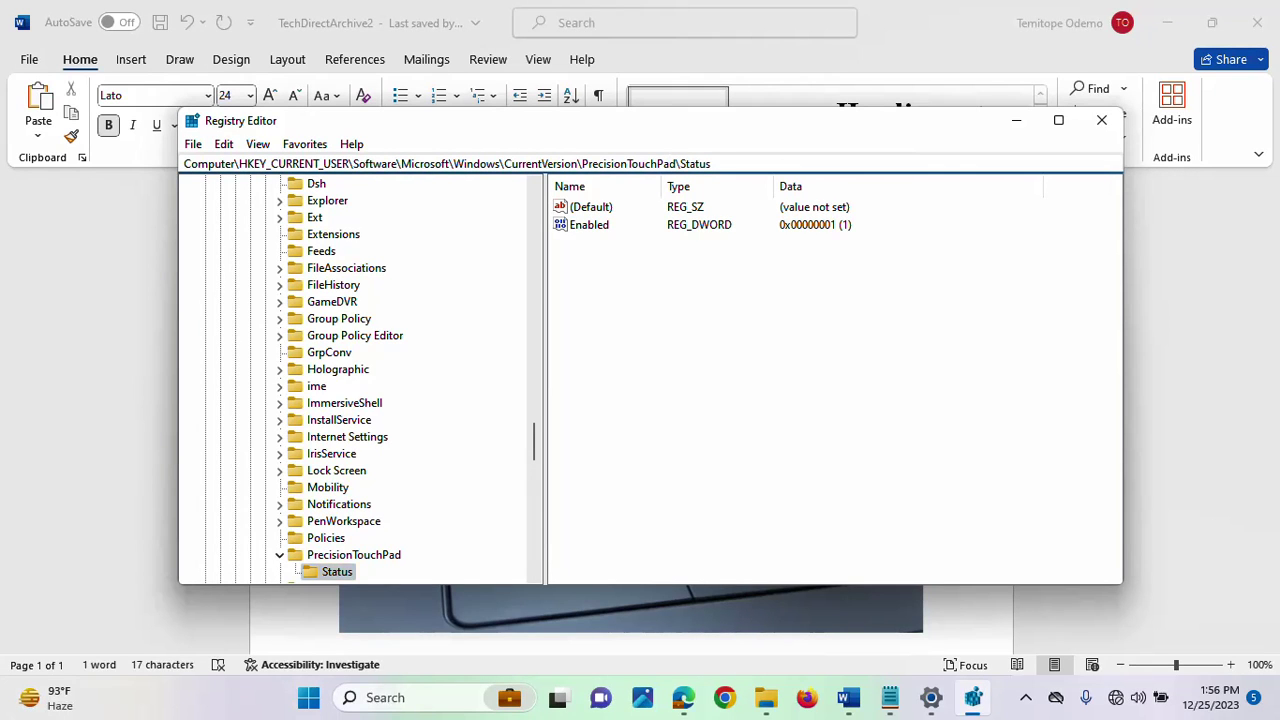
pyautogui.doubleClick(695, 163)
pyautogui.click(711, 163)
# Check that the Enabled value is 1, keep it unchanged, and close Registry Editor.
pyautogui.doubleClick(589, 224)
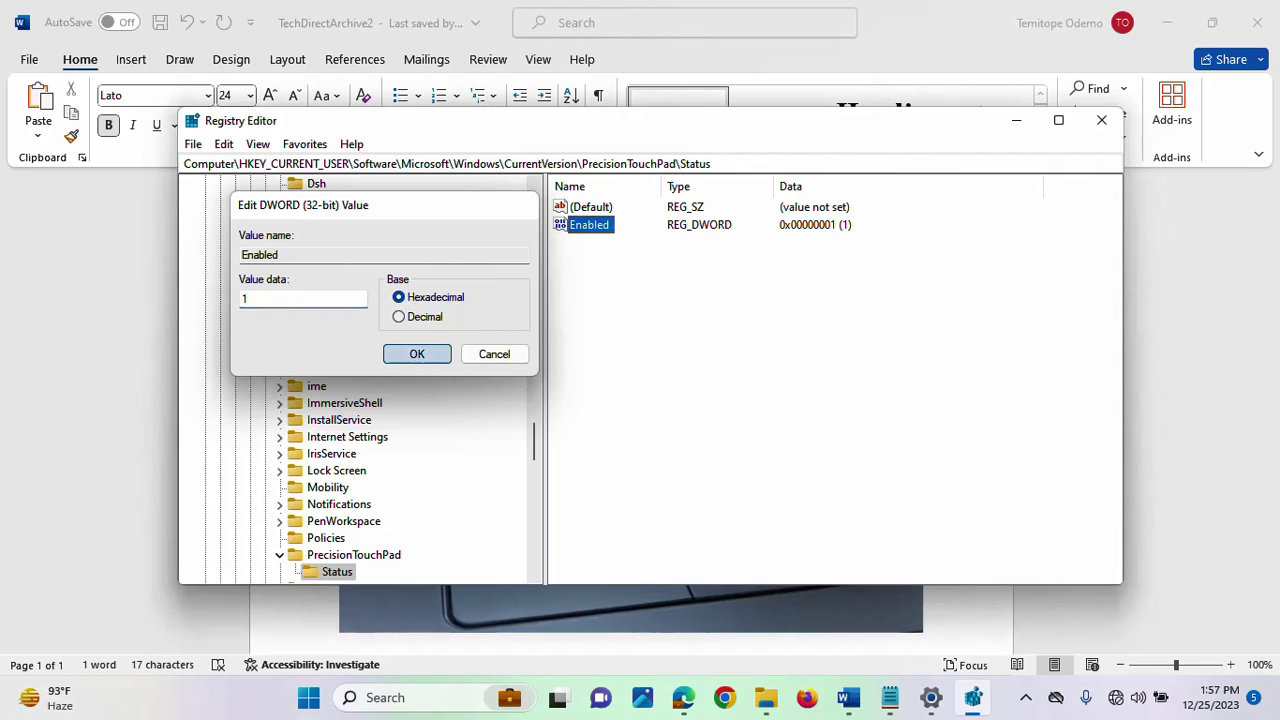
pyautogui.press('Return')
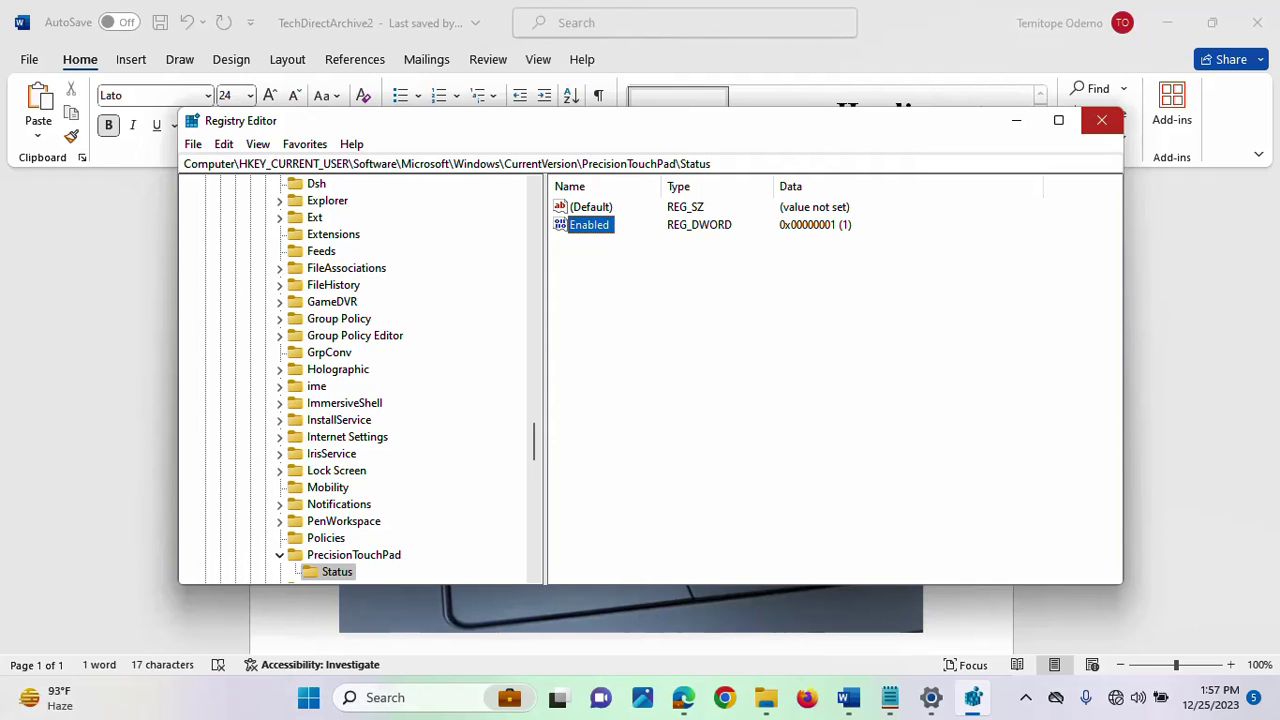
pyautogui.click(1101, 120)
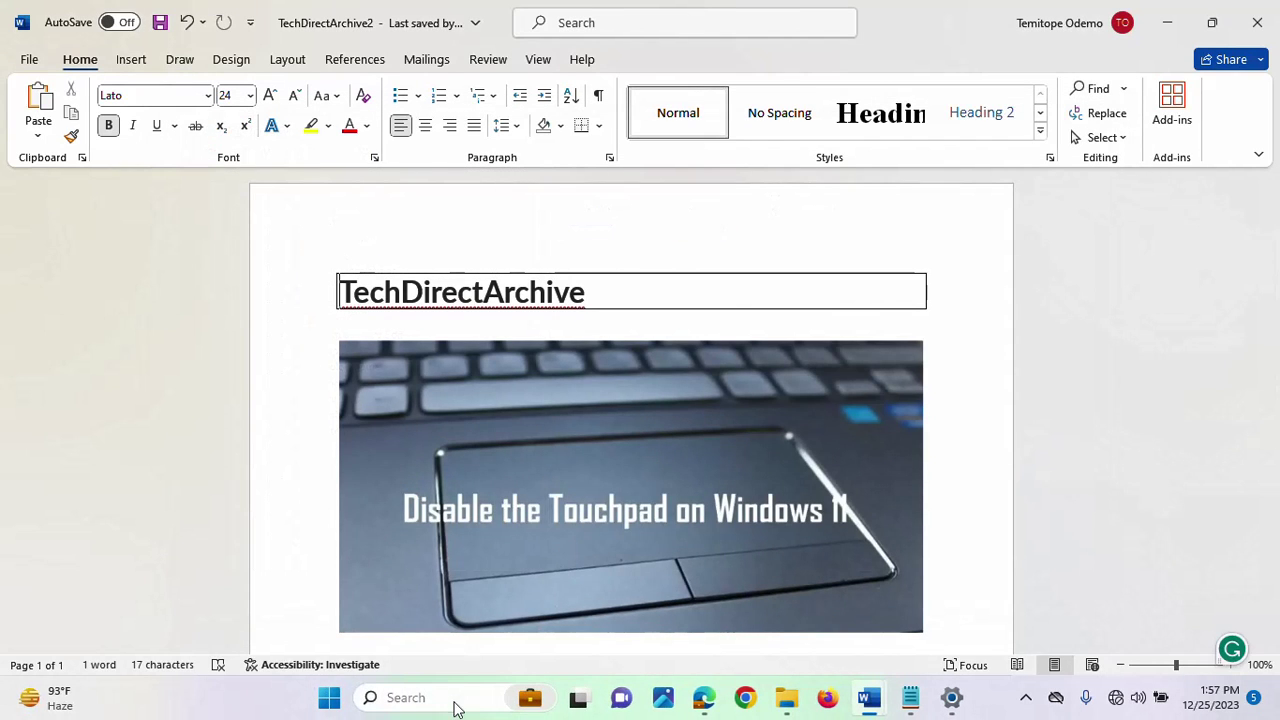
# Search 'touch' from the taskbar and go to the Touchpad settings page.
pyautogui.click(456, 698)
pyautogui.write('touch')
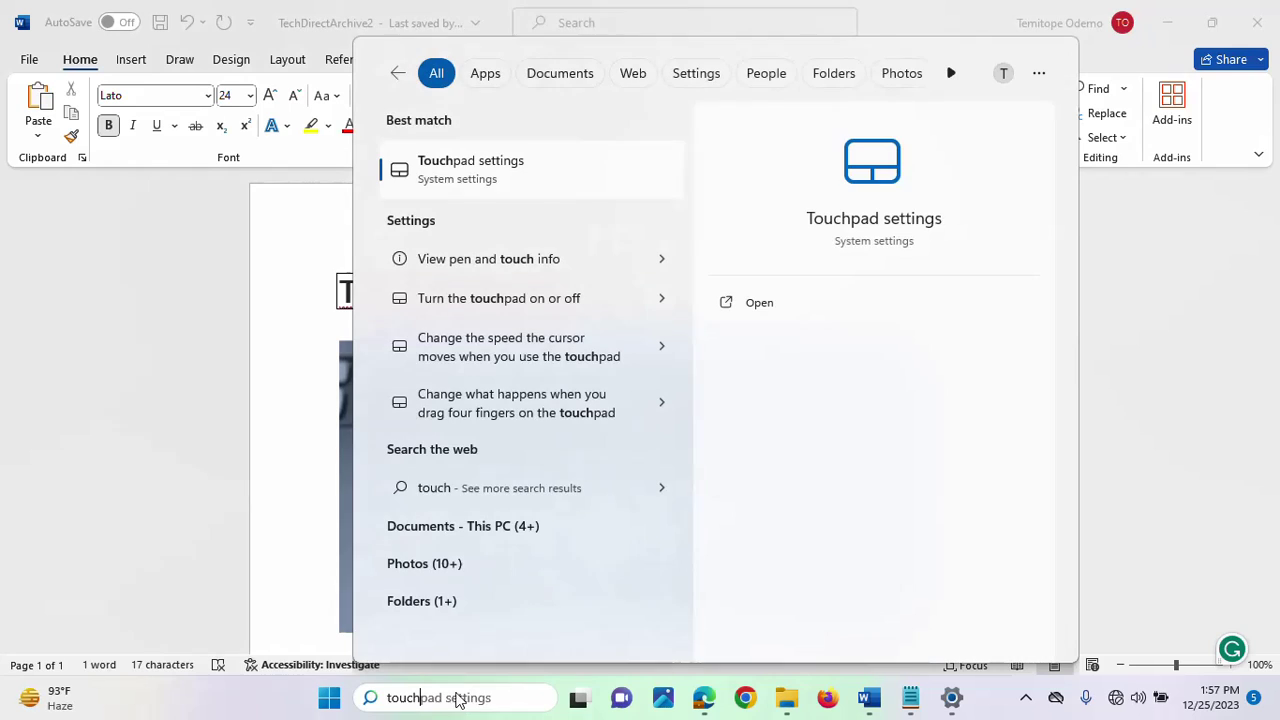
pyautogui.click(511, 182)
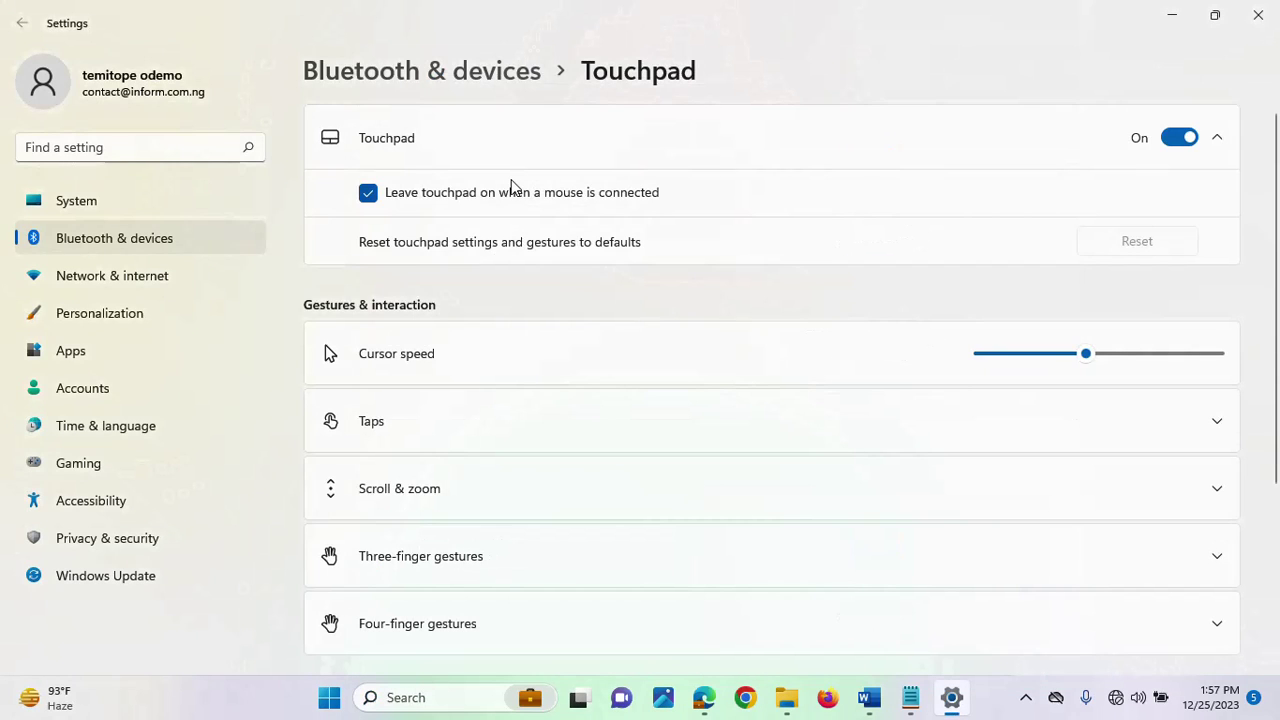
# Collapse and re-expand the Touchpad section, leaving Touchpad On and mouse-connected options visible.
pyautogui.click(1217, 139)
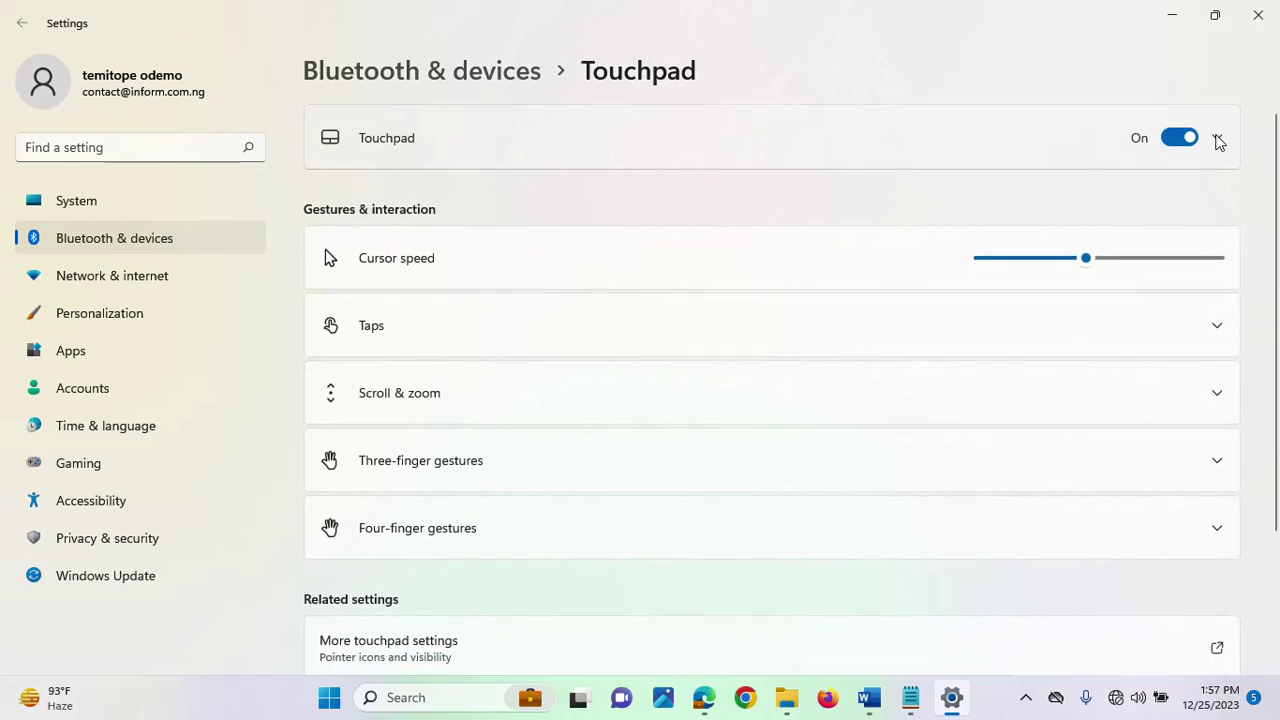
pyautogui.click(1218, 140)
pyautogui.click(1218, 140)
pyautogui.click(1218, 140)
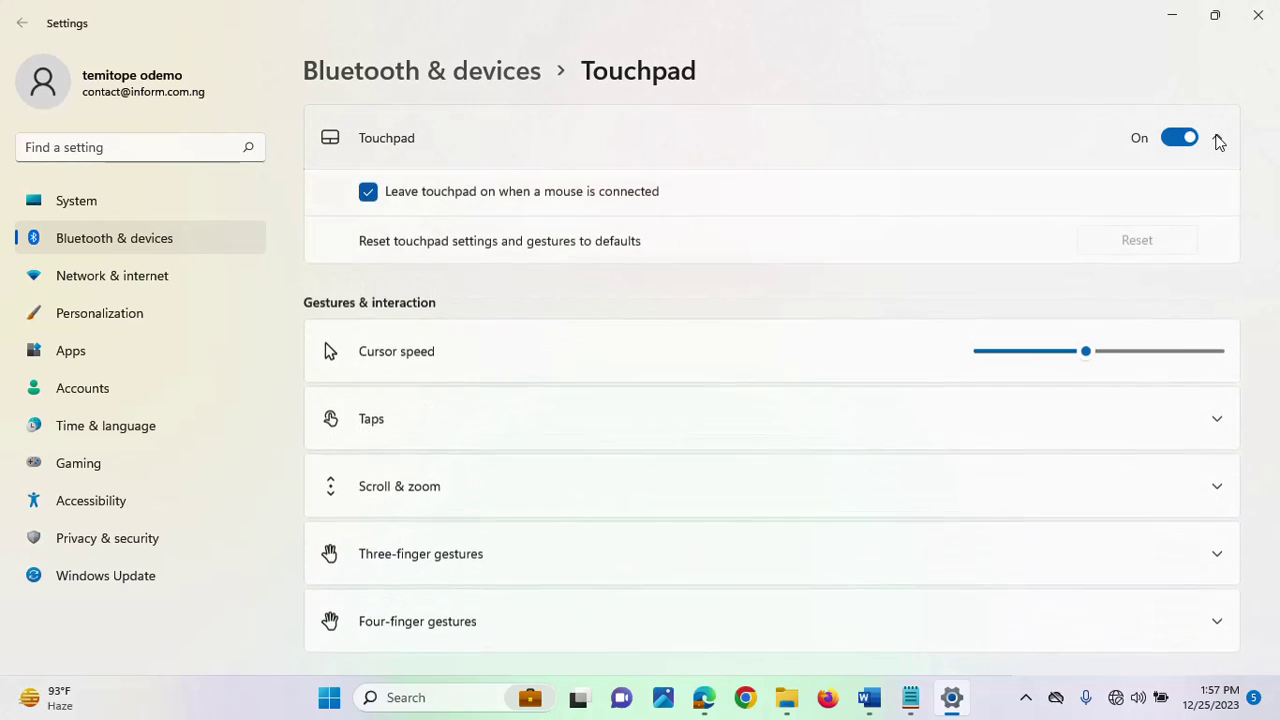
pyautogui.click(1218, 140)
pyautogui.click(1218, 140)
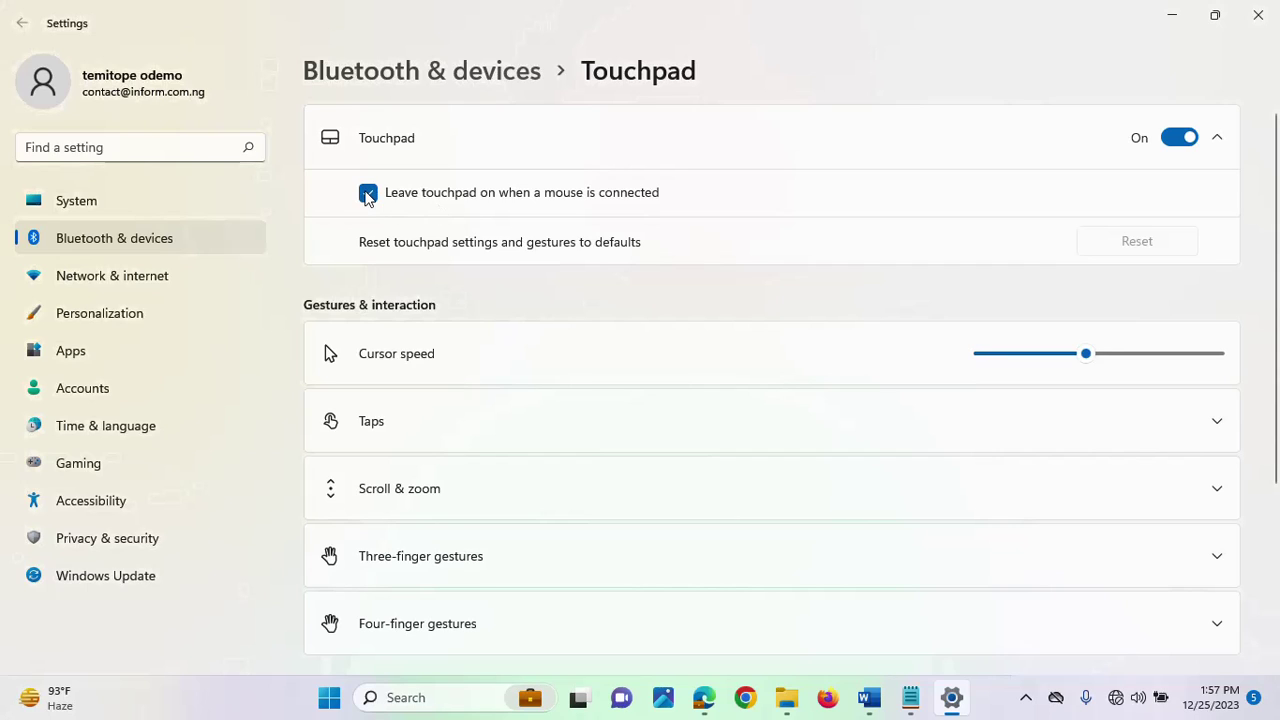
pyautogui.click(368, 194)
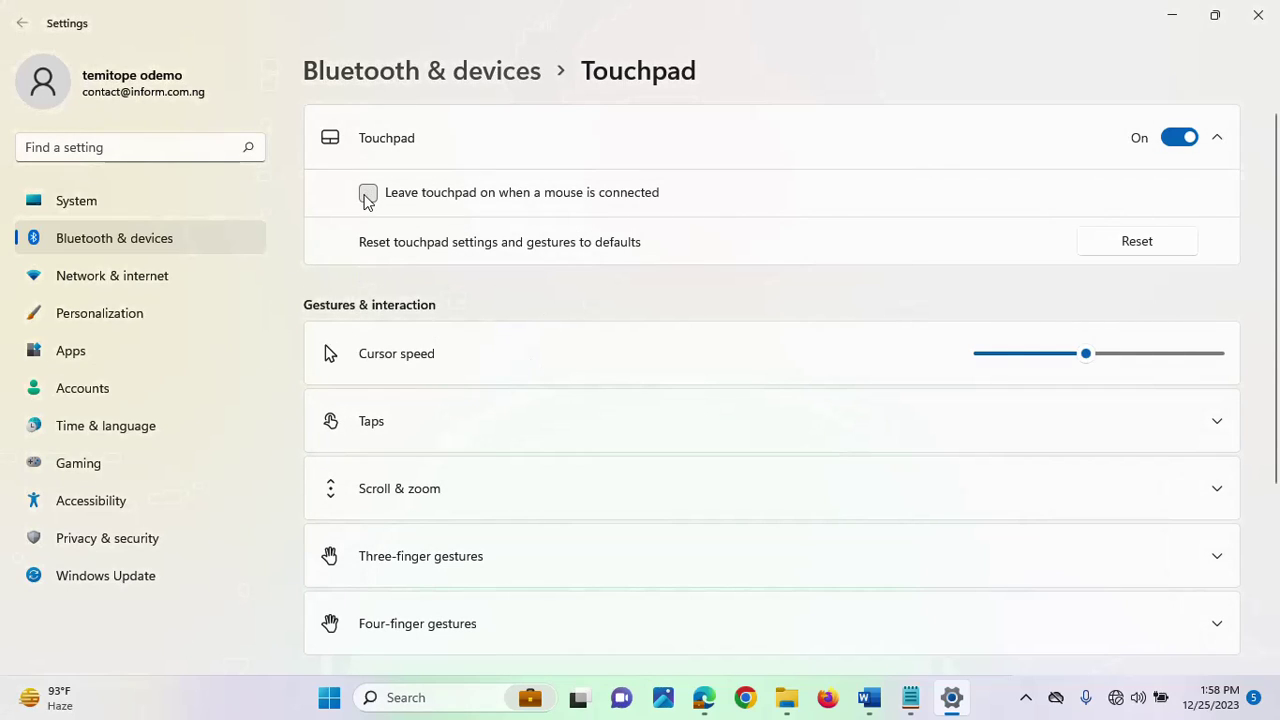
pyautogui.click(368, 195)
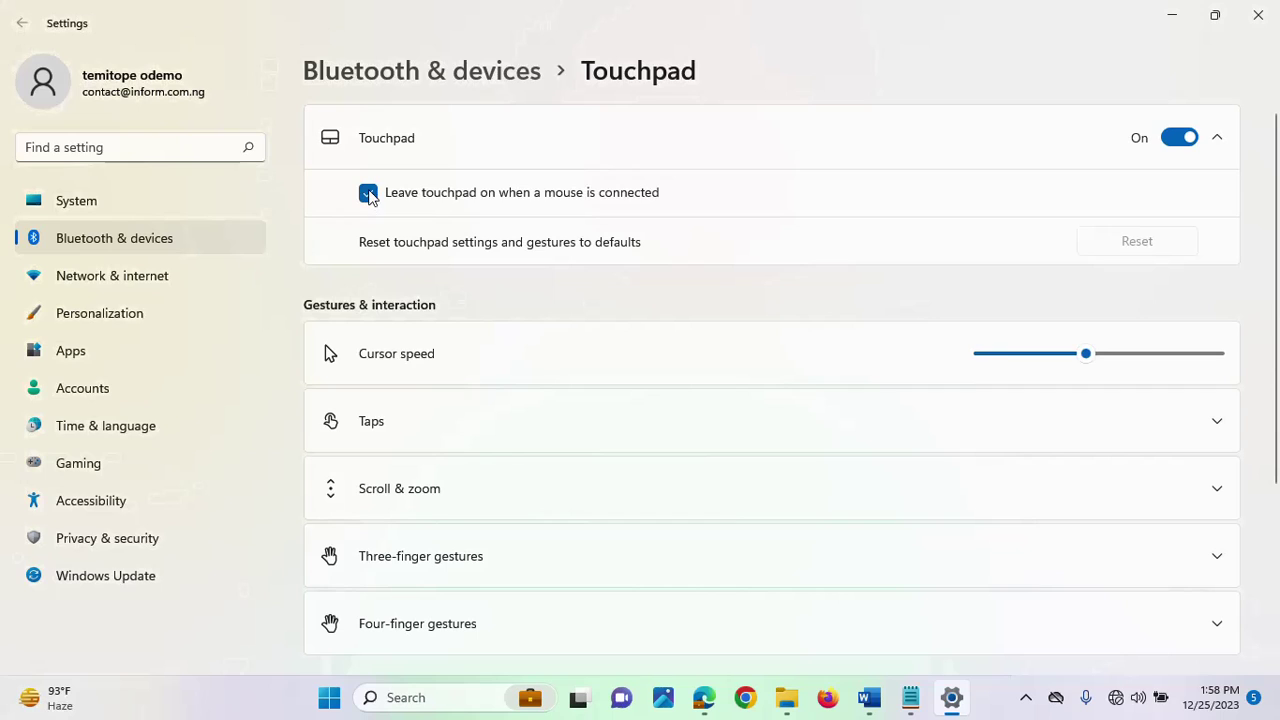